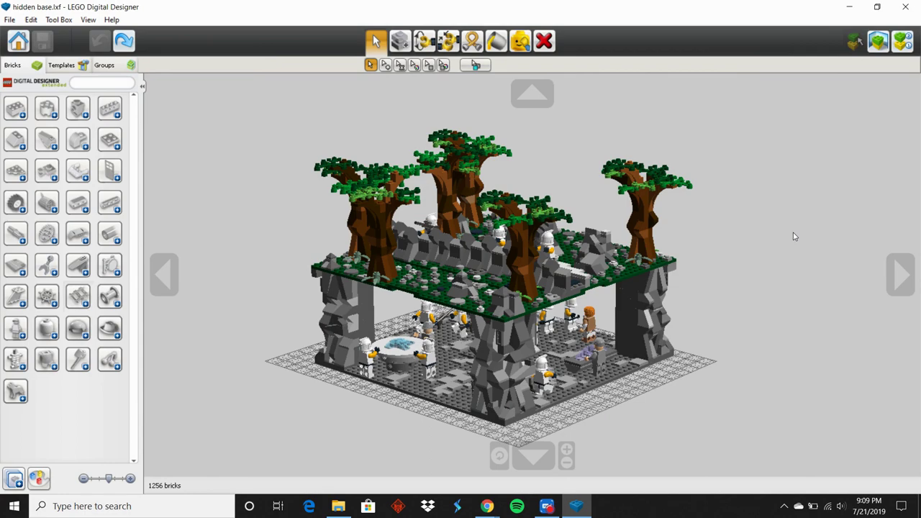
Hide the brick palette so the hidden base model fills the workspace.
{"action": "right_click_drag", "start_coordinate": [751, 303], "coordinate": [644, 272]}
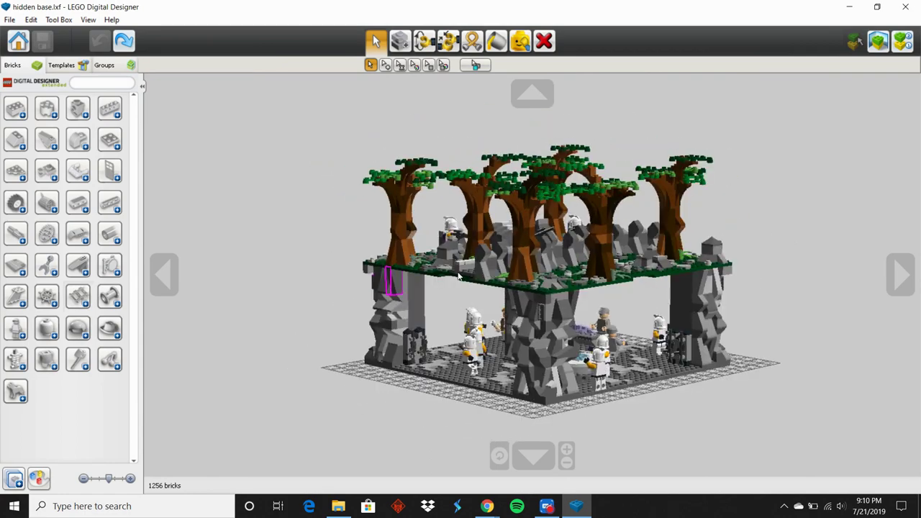
{"action": "right_click_drag", "start_coordinate": [758, 268], "coordinate": [588, 281]}
{"action": "right_click_drag", "start_coordinate": [707, 292], "coordinate": [713, 346]}
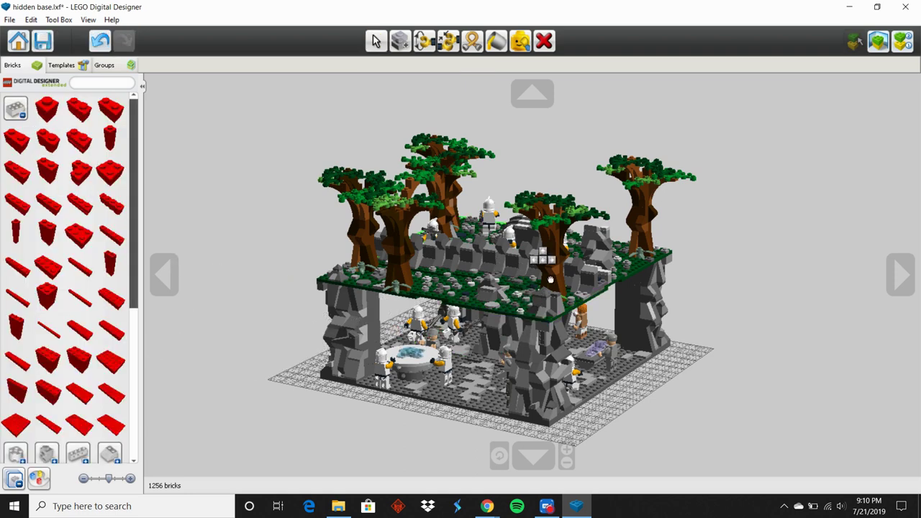
{"action": "scroll", "coordinate": [76, 235], "scroll_direction": "down", "scroll_amount": 3}
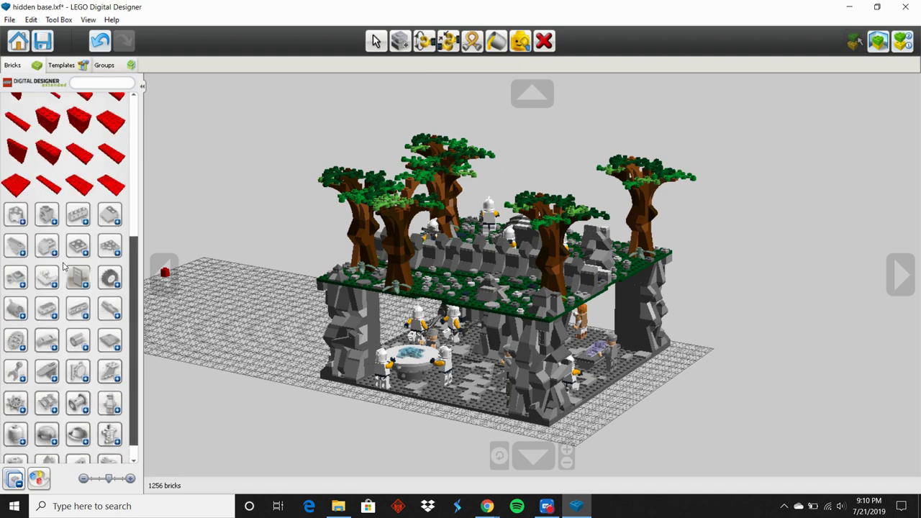
{"action": "scroll", "coordinate": [63, 266], "scroll_direction": "down", "scroll_amount": 1}
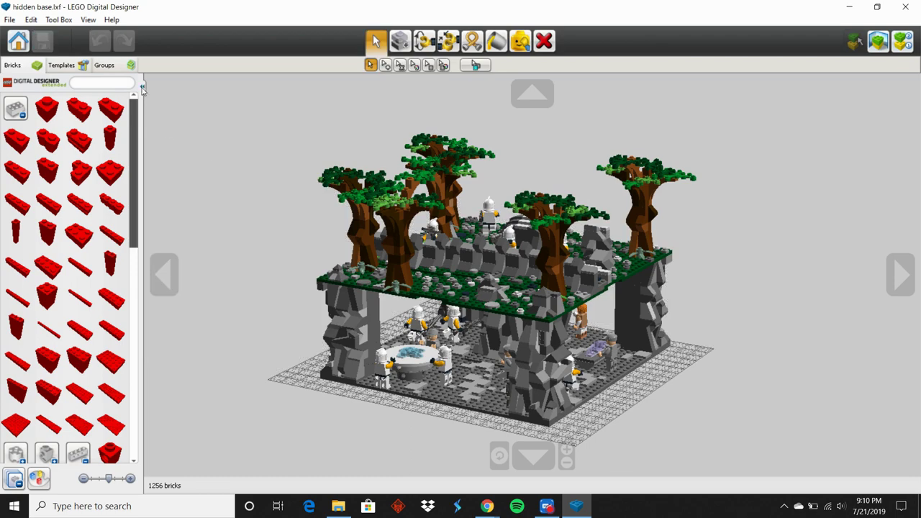
{"action": "left_click", "coordinate": [142, 87]}
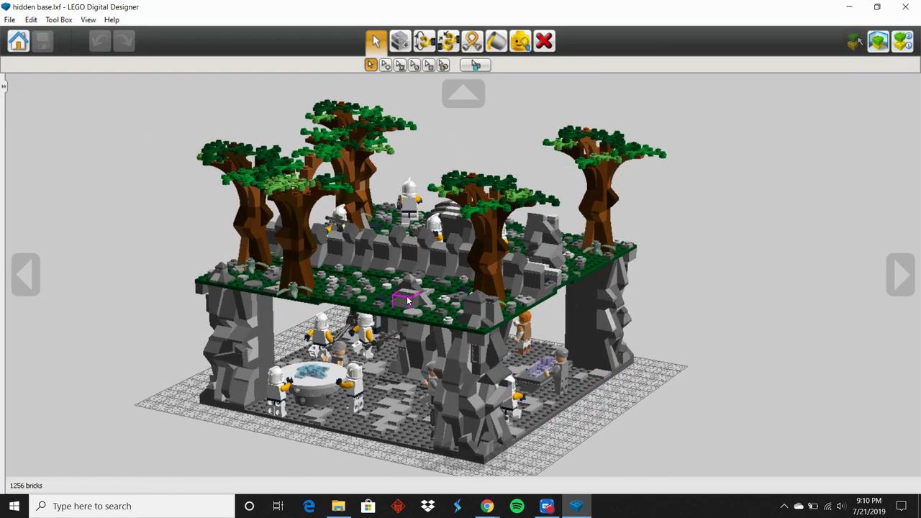
Examine the whole hidden base from all sides and from above, including the corner rock pillars and the forested roof.
{"action": "right_click", "coordinate": [407, 296]}
{"action": "right_click_drag", "start_coordinate": [710, 377], "coordinate": [487, 297]}
{"action": "scroll", "coordinate": [486, 297], "scroll_direction": "down", "scroll_amount": 1}
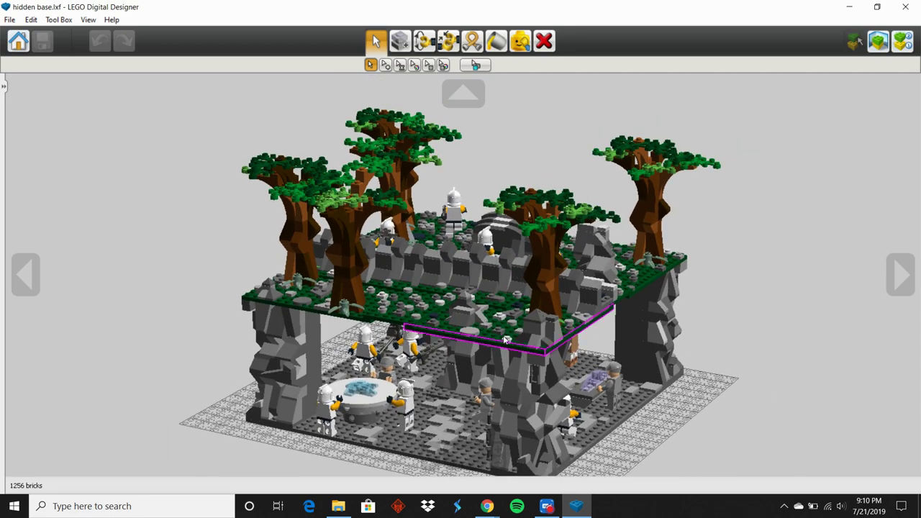
{"action": "right_click", "coordinate": [496, 330]}
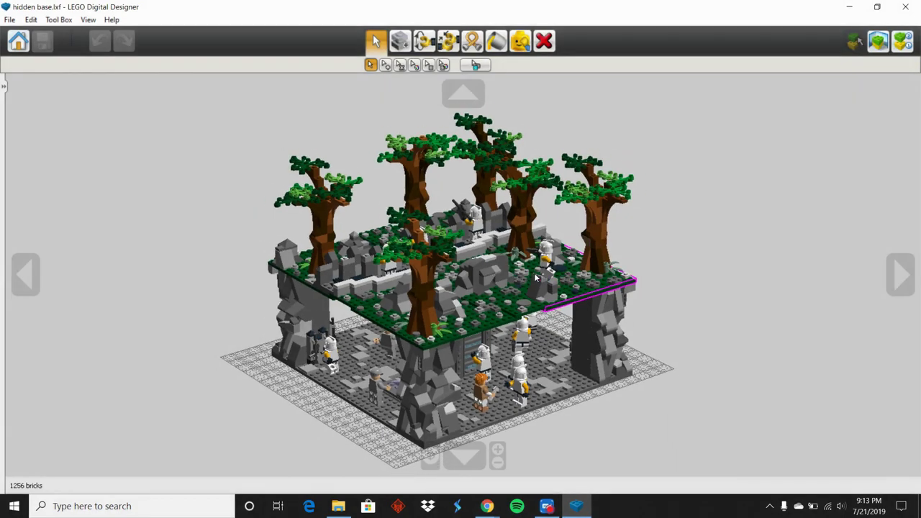
{"action": "right_click_drag", "start_coordinate": [490, 303], "coordinate": [677, 287]}
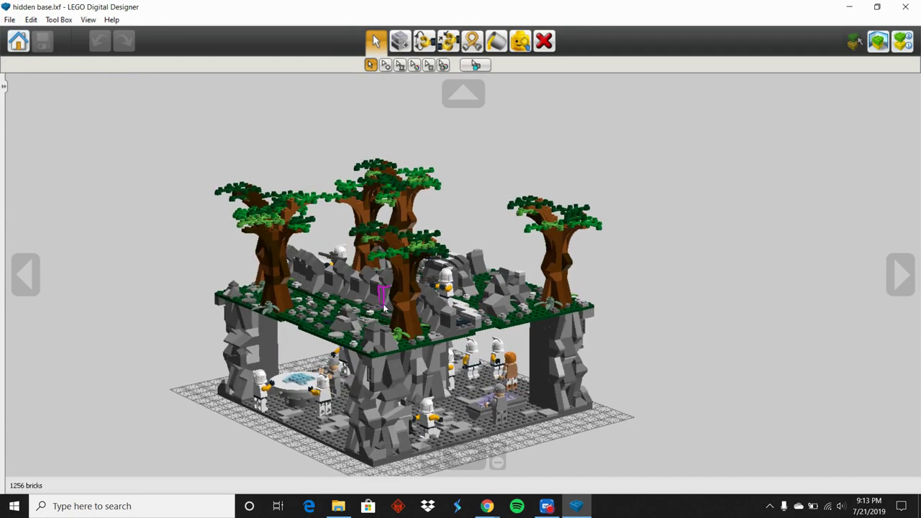
{"action": "right_click_drag", "start_coordinate": [384, 308], "coordinate": [402, 316]}
{"action": "right_click_drag", "start_coordinate": [509, 311], "coordinate": [454, 326]}
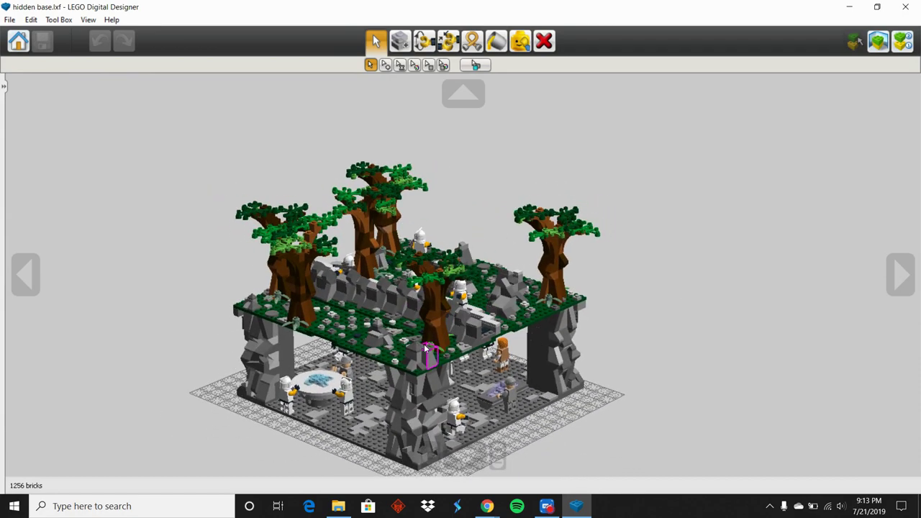
{"action": "right_click_drag", "start_coordinate": [388, 402], "coordinate": [707, 277]}
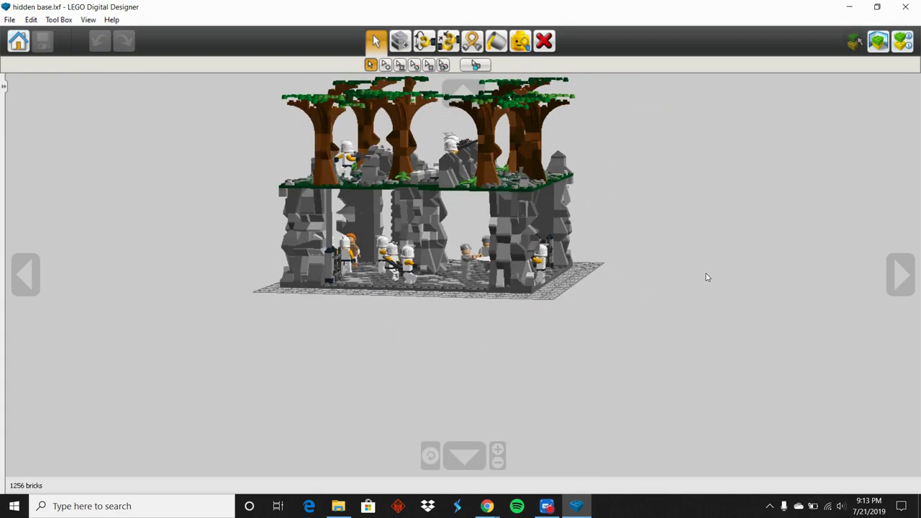
{"action": "right_click_drag", "start_coordinate": [594, 316], "coordinate": [569, 299]}
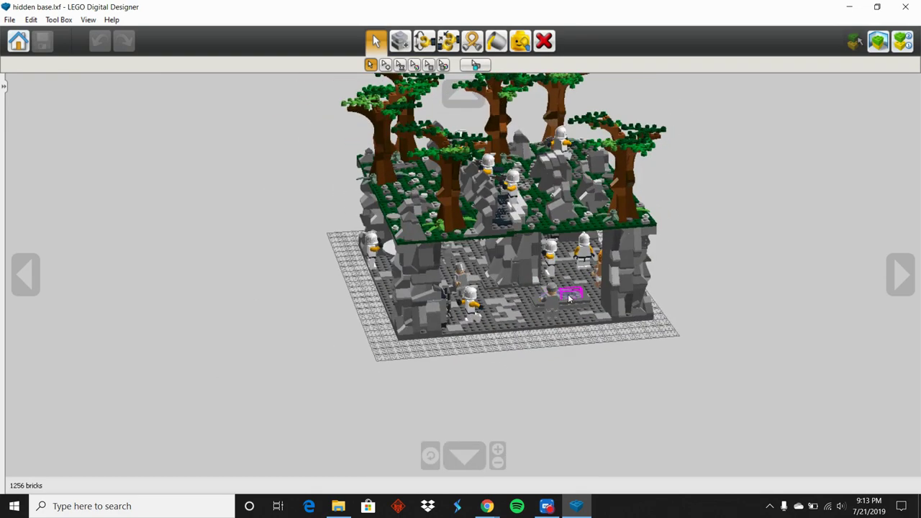
{"action": "right_click_drag", "start_coordinate": [634, 303], "coordinate": [378, 215]}
{"action": "right_click_drag", "start_coordinate": [477, 203], "coordinate": [568, 257]}
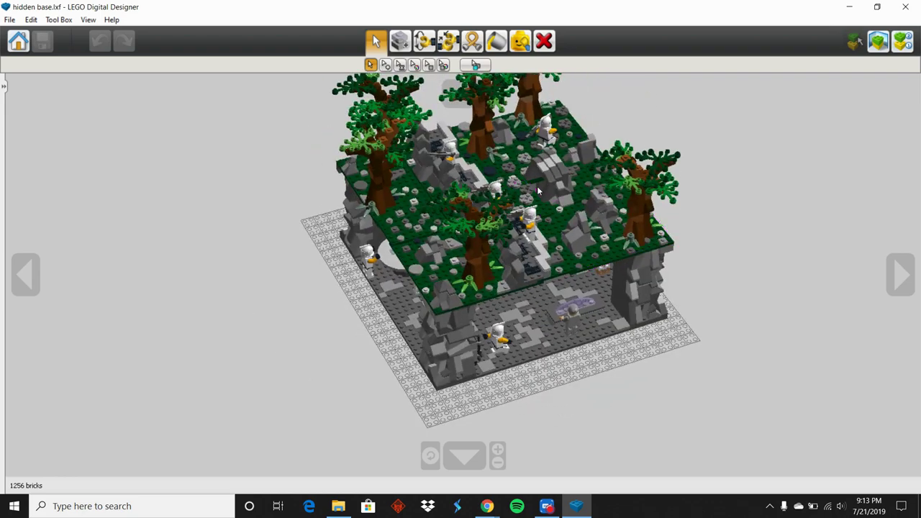
{"action": "right_click_drag", "start_coordinate": [538, 191], "coordinate": [502, 315]}
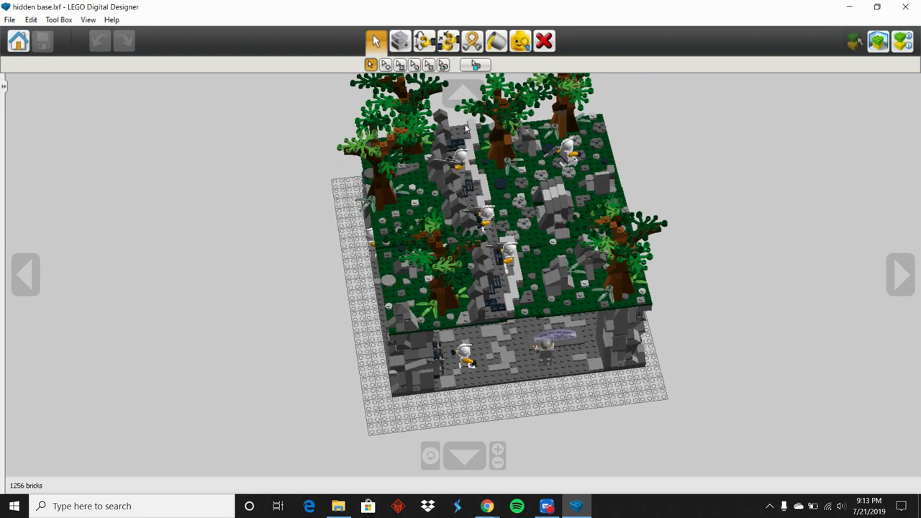
{"action": "right_click_drag", "start_coordinate": [472, 232], "coordinate": [422, 194]}
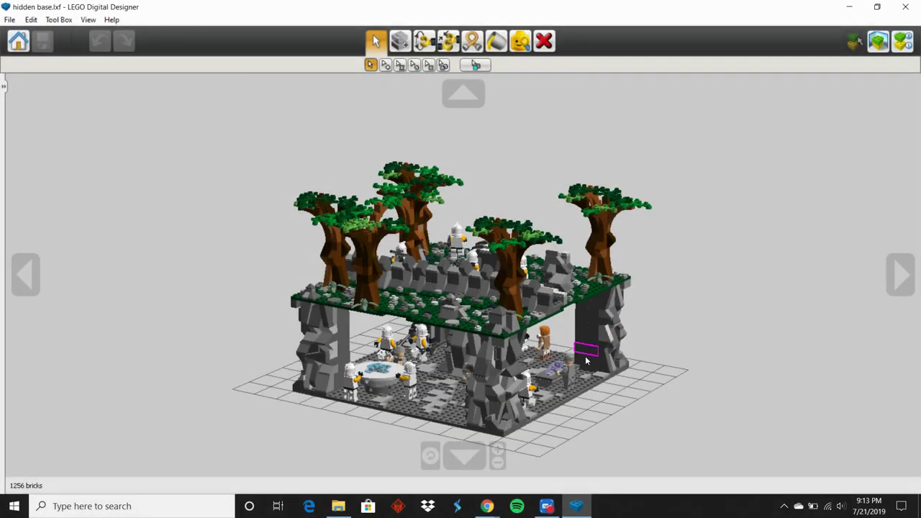
Examine the lower level up close, including the rock pillars, the round hologram table, the minifigures and the central ladder.
{"action": "right_click", "coordinate": [501, 403]}
{"action": "scroll", "coordinate": [464, 278], "scroll_direction": "up", "scroll_amount": 3}
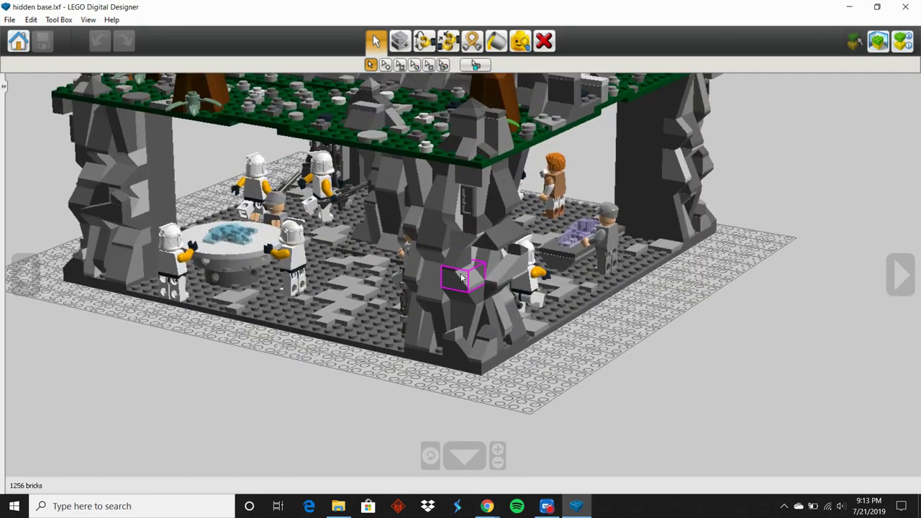
{"action": "right_click_drag", "start_coordinate": [463, 275], "coordinate": [441, 265]}
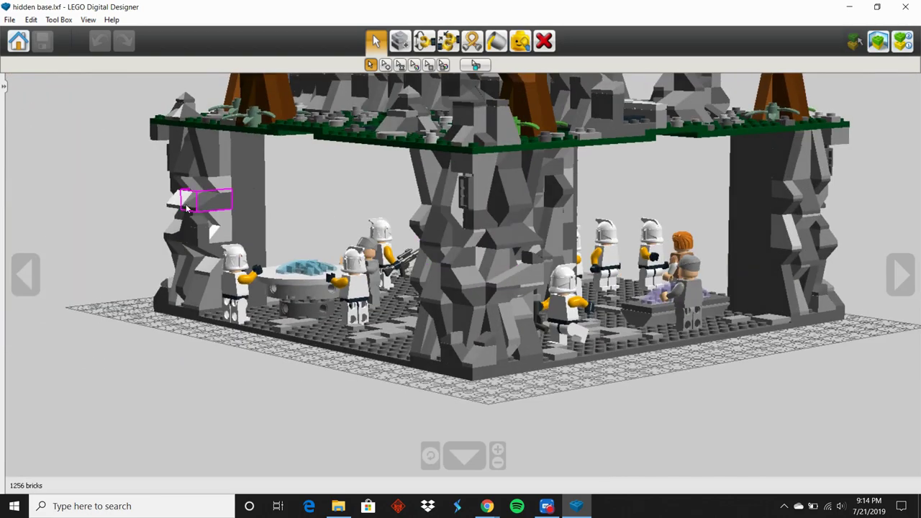
{"action": "right_click_drag", "start_coordinate": [186, 209], "coordinate": [513, 265]}
{"action": "right_click_drag", "start_coordinate": [578, 258], "coordinate": [493, 287]}
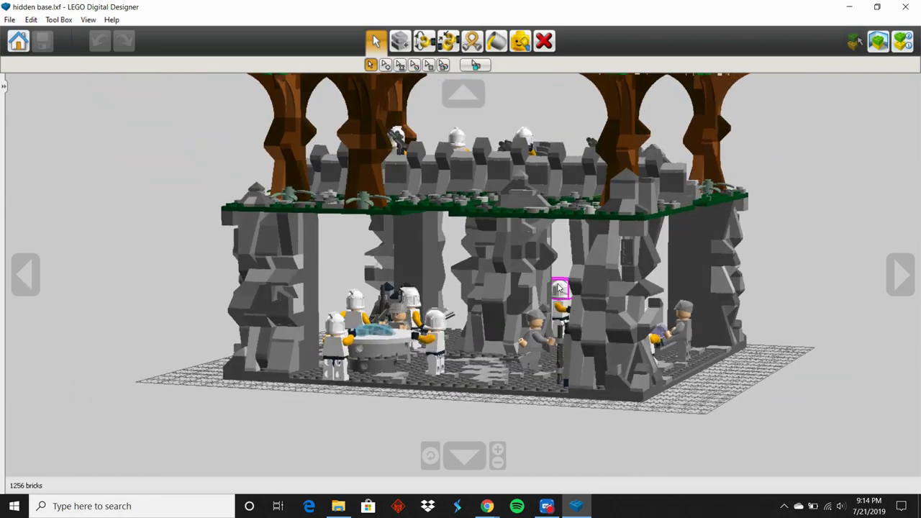
{"action": "right_click_drag", "start_coordinate": [560, 288], "coordinate": [285, 302]}
{"action": "right_click_drag", "start_coordinate": [445, 327], "coordinate": [420, 275]}
{"action": "right_click", "coordinate": [435, 284]}
{"action": "scroll", "coordinate": [463, 279], "scroll_direction": "up", "scroll_amount": 3}
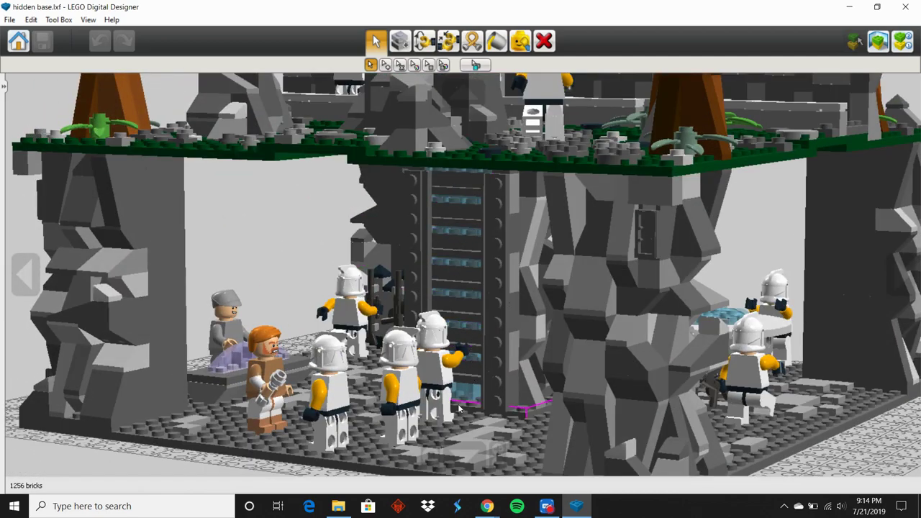
Examine the forested upper level from several angles, including the trees, rock outcrops, arched rock structure and round stones.
{"action": "scroll", "coordinate": [477, 336], "scroll_direction": "down", "scroll_amount": 2}
{"action": "right_click_drag", "start_coordinate": [410, 277], "coordinate": [544, 339]}
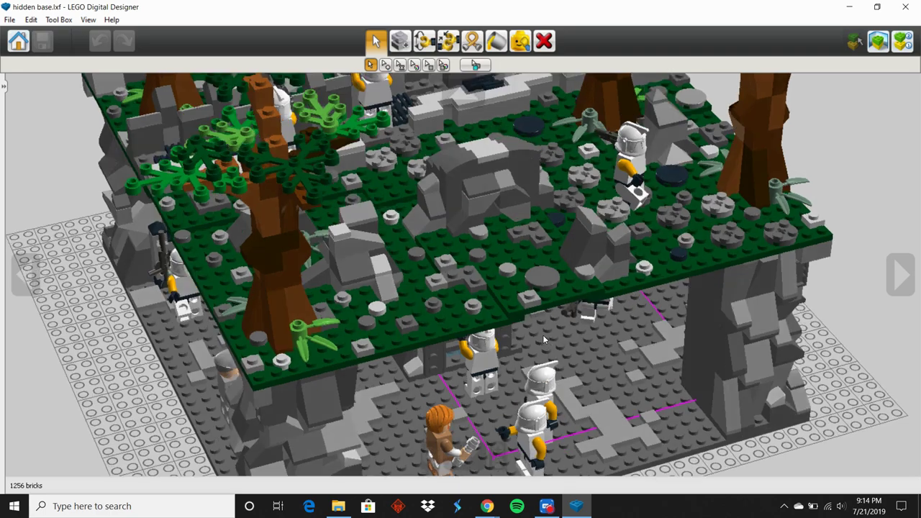
{"action": "right_click", "coordinate": [480, 202]}
{"action": "scroll", "coordinate": [362, 311], "scroll_direction": "down", "scroll_amount": 2}
{"action": "right_click_drag", "start_coordinate": [362, 311], "coordinate": [621, 284]}
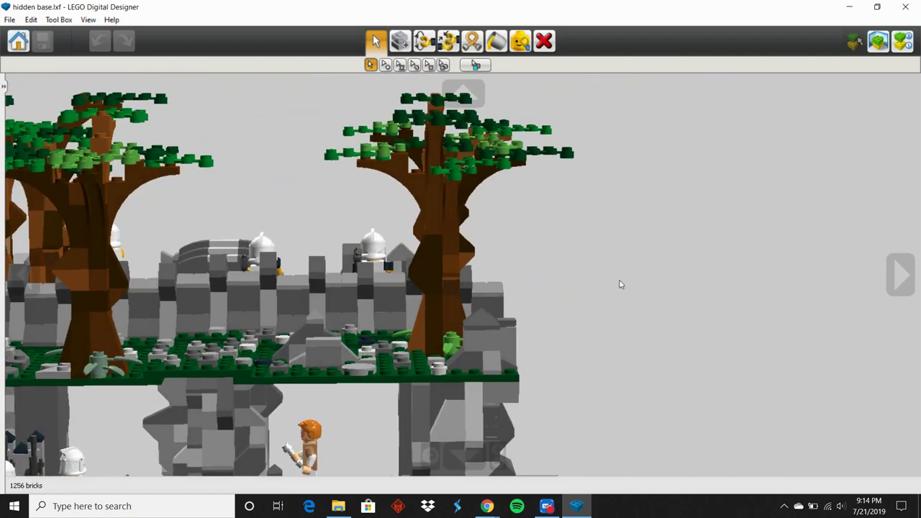
{"action": "scroll", "coordinate": [129, 326], "scroll_direction": "down", "scroll_amount": 5}
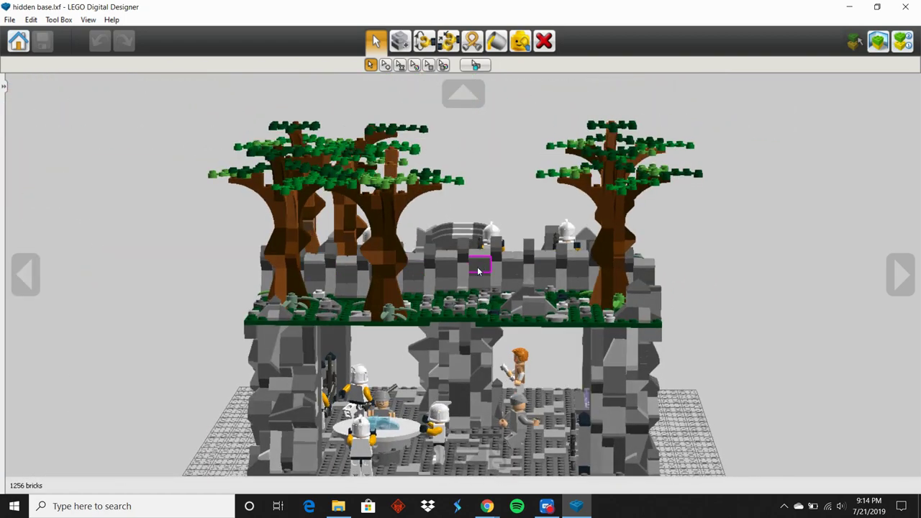
{"action": "right_click_drag", "start_coordinate": [478, 271], "coordinate": [470, 433]}
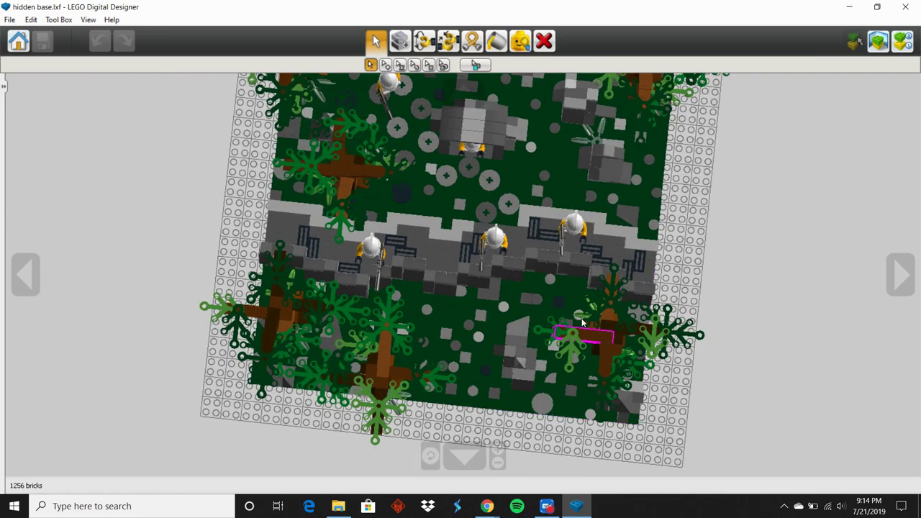
{"action": "right_click_drag", "start_coordinate": [583, 324], "coordinate": [668, 358]}
{"action": "right_click", "coordinate": [508, 353]}
{"action": "scroll", "coordinate": [450, 301], "scroll_direction": "up", "scroll_amount": 3}
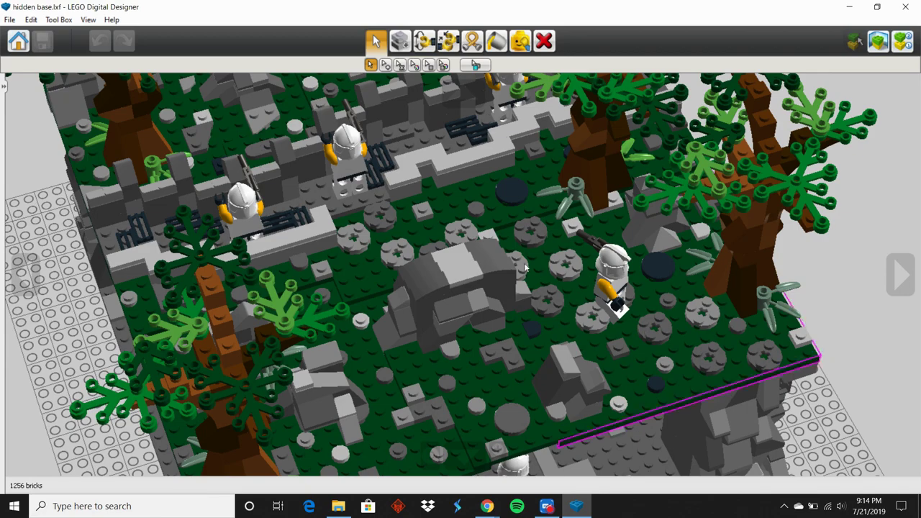
Examine the battlement wall on the upper level and the armed clone troopers positioned behind it.
{"action": "scroll", "coordinate": [407, 127], "scroll_direction": "down", "scroll_amount": 3}
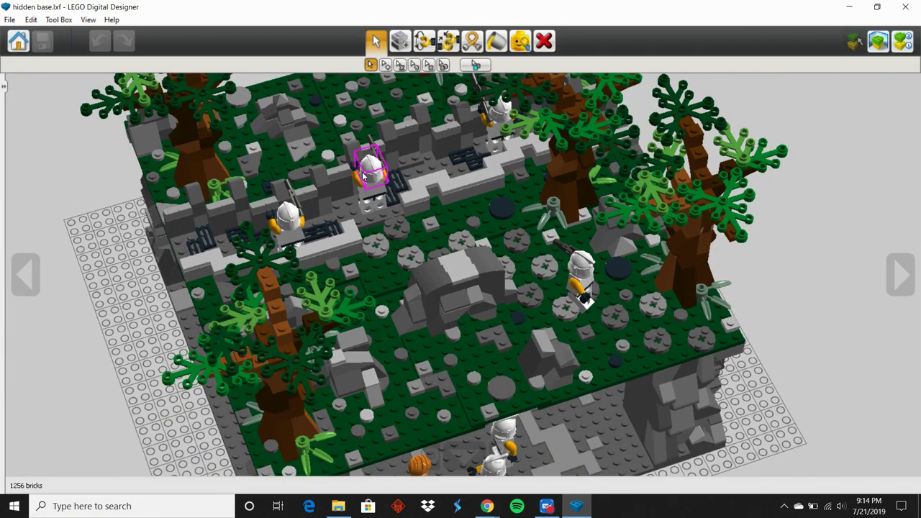
{"action": "right_click_drag", "start_coordinate": [365, 175], "coordinate": [650, 205]}
{"action": "scroll", "coordinate": [464, 277], "scroll_direction": "up", "scroll_amount": 5}
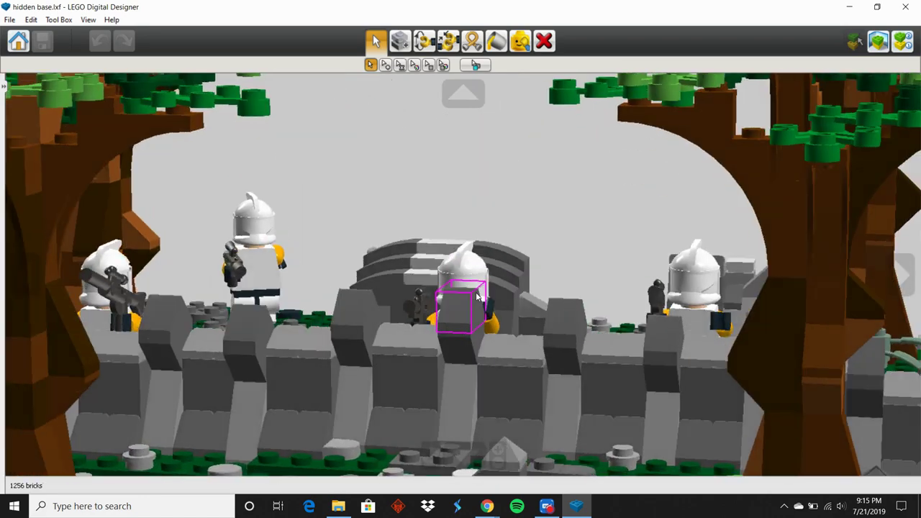
{"action": "right_click_drag", "start_coordinate": [477, 296], "coordinate": [436, 415]}
{"action": "right_click_drag", "start_coordinate": [473, 311], "coordinate": [472, 212]}
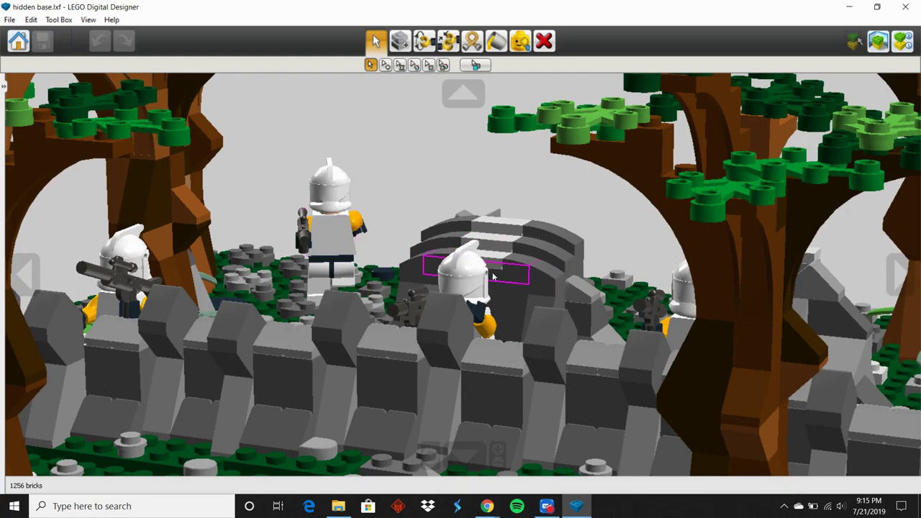
{"action": "right_click_drag", "start_coordinate": [493, 276], "coordinate": [655, 345]}
{"action": "scroll", "coordinate": [461, 352], "scroll_direction": "down", "scroll_amount": 3}
{"action": "right_click", "coordinate": [438, 396]}
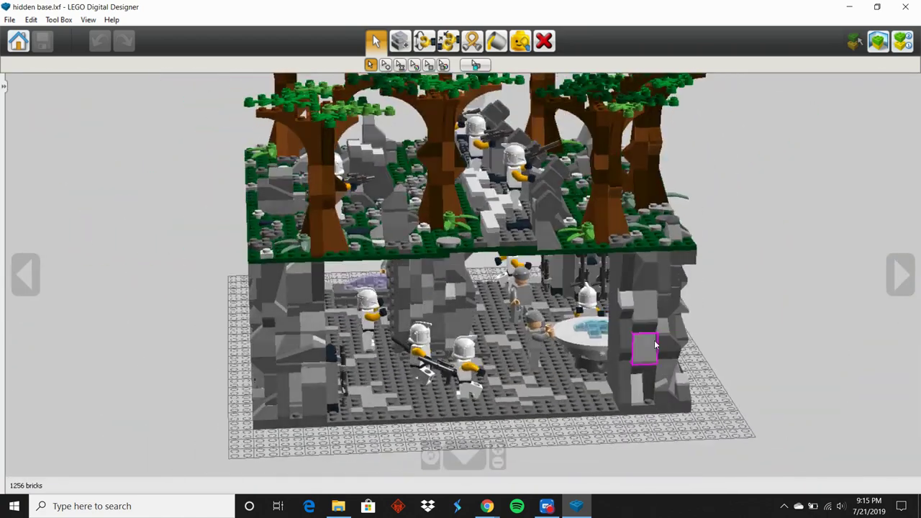
Examine the blue hologram table and the purple console in the lower level with the officers around them.
{"action": "right_click", "coordinate": [563, 336]}
{"action": "scroll", "coordinate": [461, 283], "scroll_direction": "up", "scroll_amount": 6}
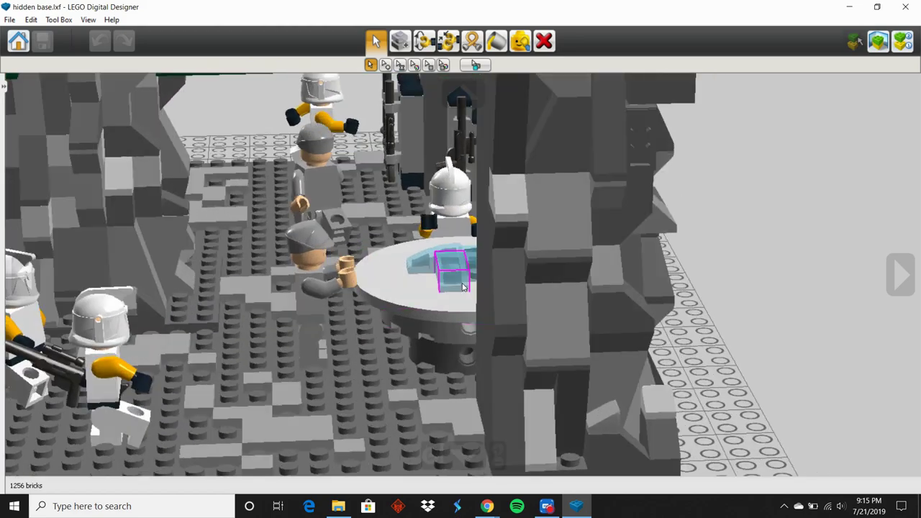
{"action": "right_click_drag", "start_coordinate": [462, 287], "coordinate": [246, 299]}
{"action": "right_click_drag", "start_coordinate": [514, 307], "coordinate": [692, 257]}
{"action": "right_click", "coordinate": [757, 182]}
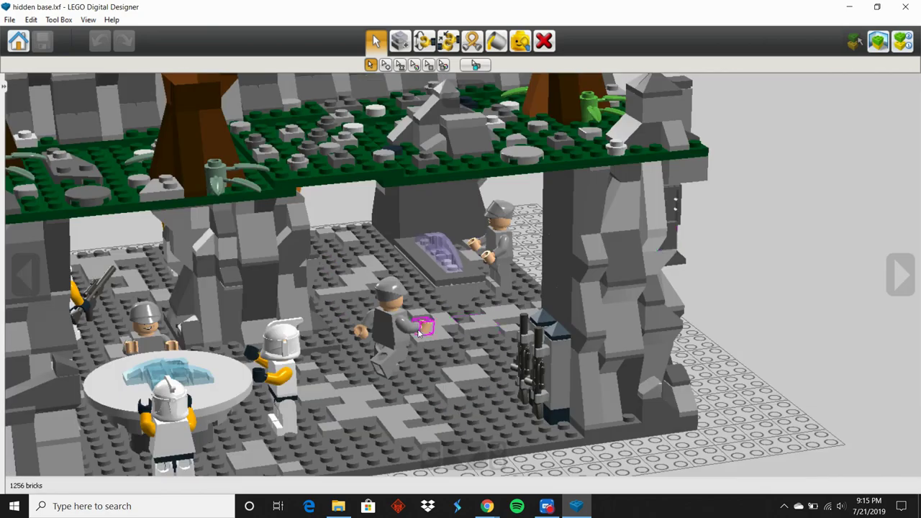
{"action": "scroll", "coordinate": [436, 276], "scroll_direction": "up", "scroll_amount": 3}
{"action": "right_click_drag", "start_coordinate": [432, 272], "coordinate": [46, 174]}
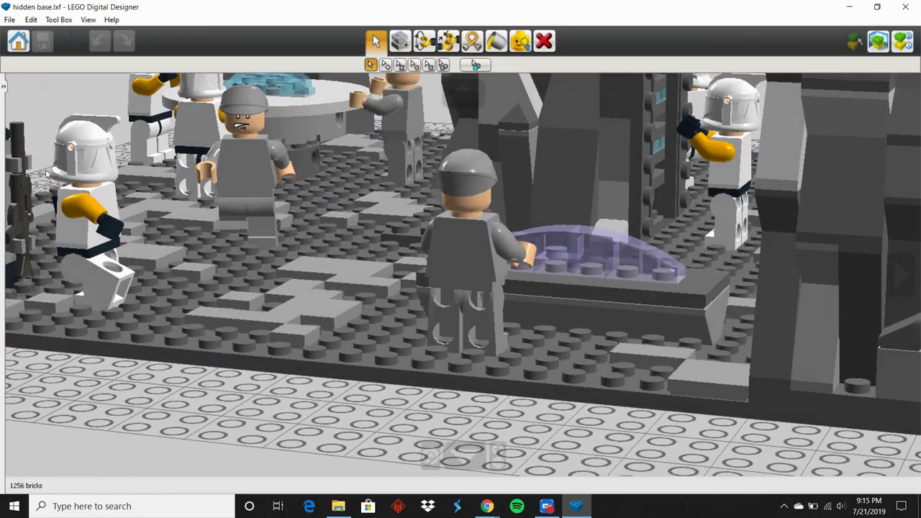
Examine the lower level's weapon rack, orange-haired figure, troopers and ladder up close, ending with an overview of both levels.
{"action": "scroll", "coordinate": [233, 195], "scroll_direction": "down", "scroll_amount": 2}
{"action": "right_click_drag", "start_coordinate": [123, 248], "coordinate": [179, 241]}
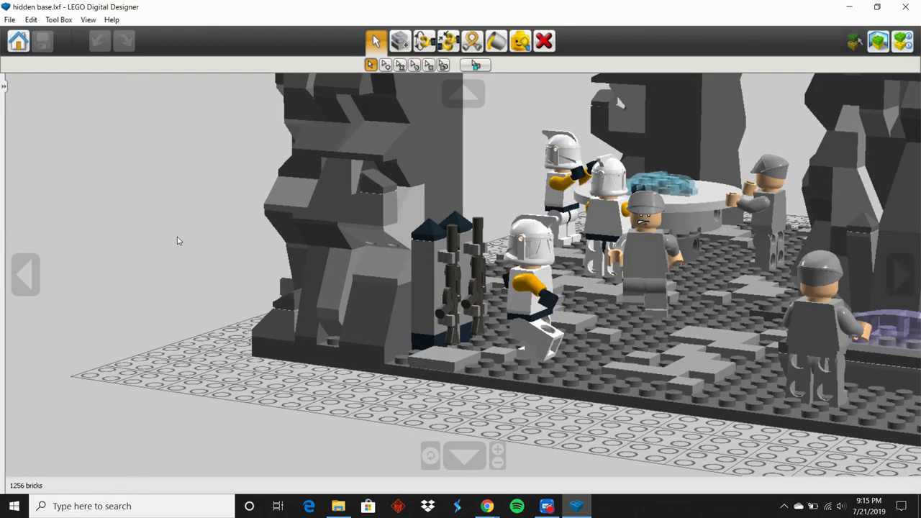
{"action": "scroll", "coordinate": [514, 342], "scroll_direction": "up", "scroll_amount": 3}
{"action": "scroll", "coordinate": [495, 335], "scroll_direction": "down", "scroll_amount": 4}
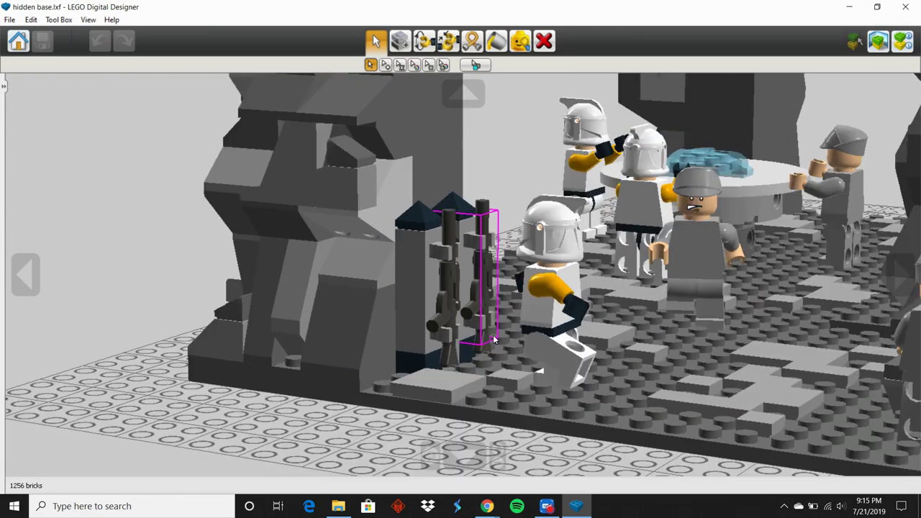
{"action": "scroll", "coordinate": [624, 303], "scroll_direction": "down", "scroll_amount": 2}
{"action": "right_click_drag", "start_coordinate": [700, 308], "coordinate": [605, 300]}
{"action": "scroll", "coordinate": [605, 301], "scroll_direction": "down", "scroll_amount": 3}
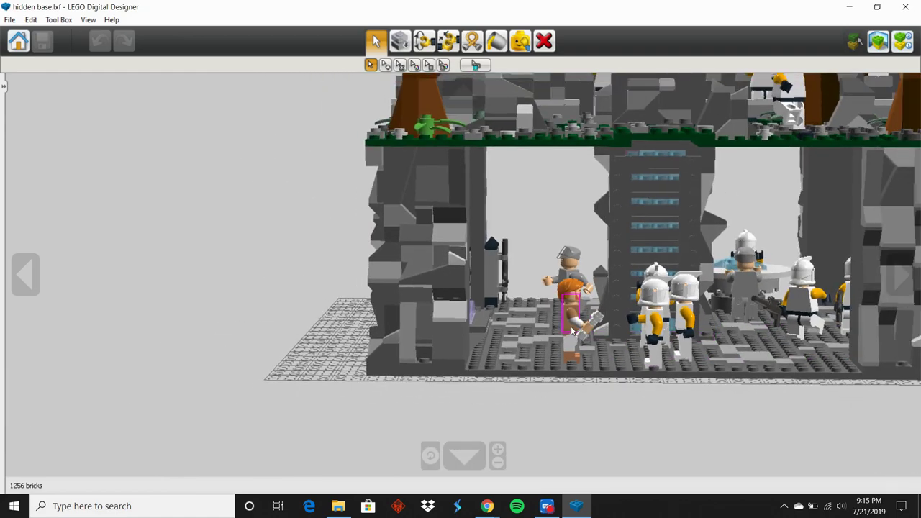
{"action": "mouse_move", "coordinate": [572, 331]}
{"action": "right_mouse_down"}
{"action": "mouse_move", "coordinate": [501, 332]}
{"action": "mouse_move", "coordinate": [511, 320]}
{"action": "mouse_move", "coordinate": [670, 336]}
{"action": "mouse_move", "coordinate": [586, 335]}
{"action": "right_mouse_up"}
{"action": "scroll", "coordinate": [465, 312], "scroll_direction": "up", "scroll_amount": 3}
{"action": "right_click", "coordinate": [804, 208]}
{"action": "right_click_drag", "start_coordinate": [722, 307], "coordinate": [646, 309]}
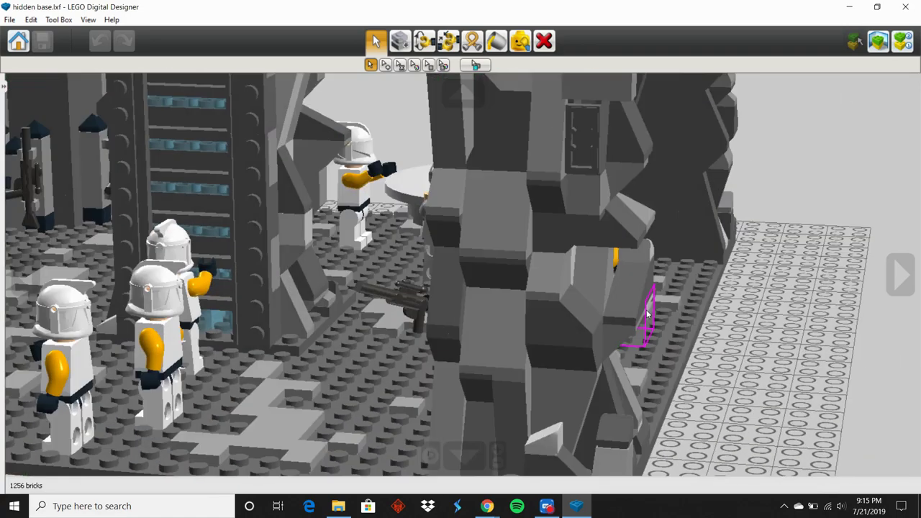
{"action": "scroll", "coordinate": [494, 236], "scroll_direction": "down", "scroll_amount": 3}
{"action": "right_click", "coordinate": [431, 151]}
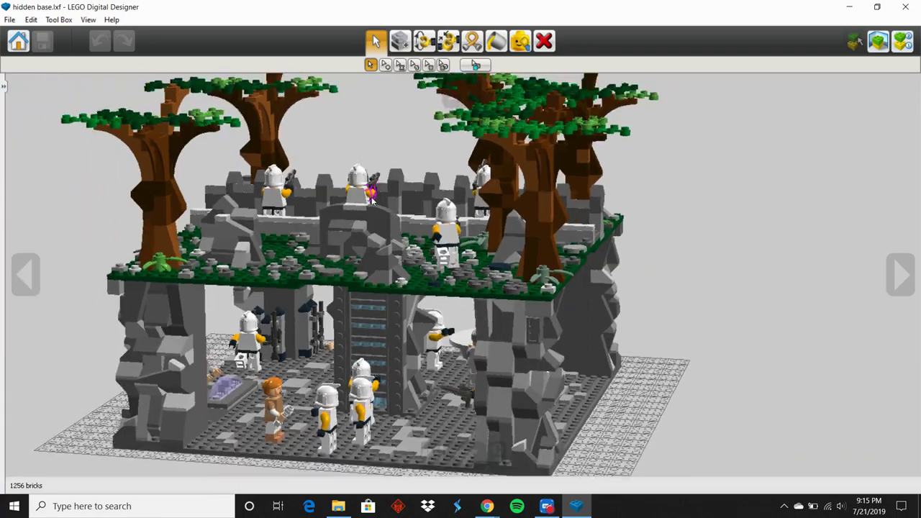
Show the hidden base in View mode against the green mountain background.
{"action": "right_click_drag", "start_coordinate": [372, 201], "coordinate": [555, 311]}
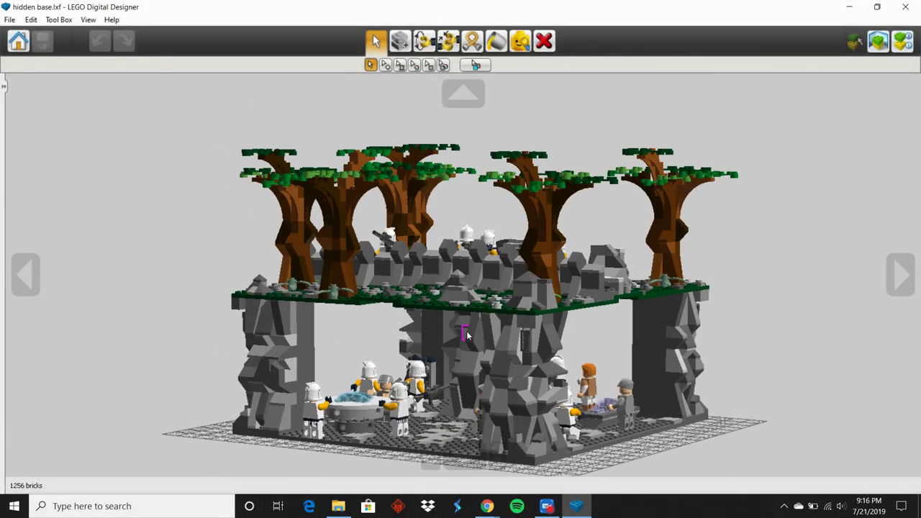
{"action": "right_click_drag", "start_coordinate": [466, 334], "coordinate": [508, 319]}
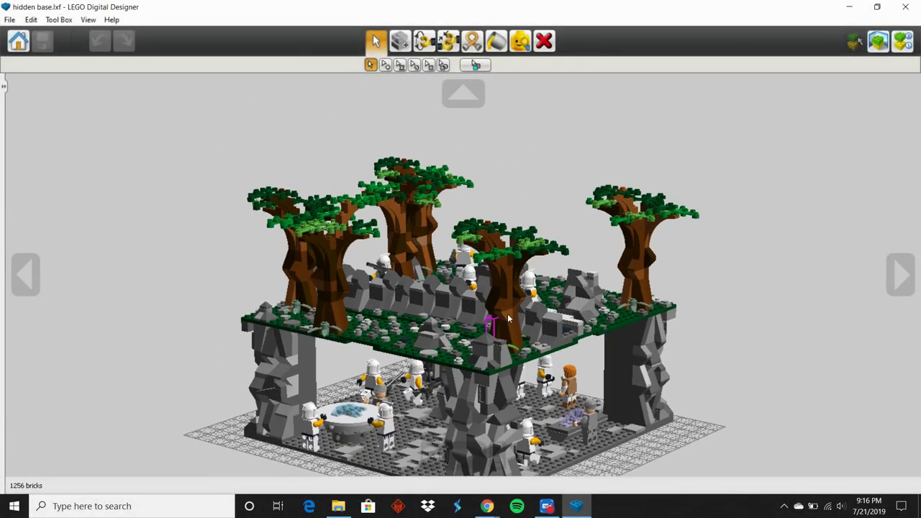
{"action": "left_click", "coordinate": [879, 41]}
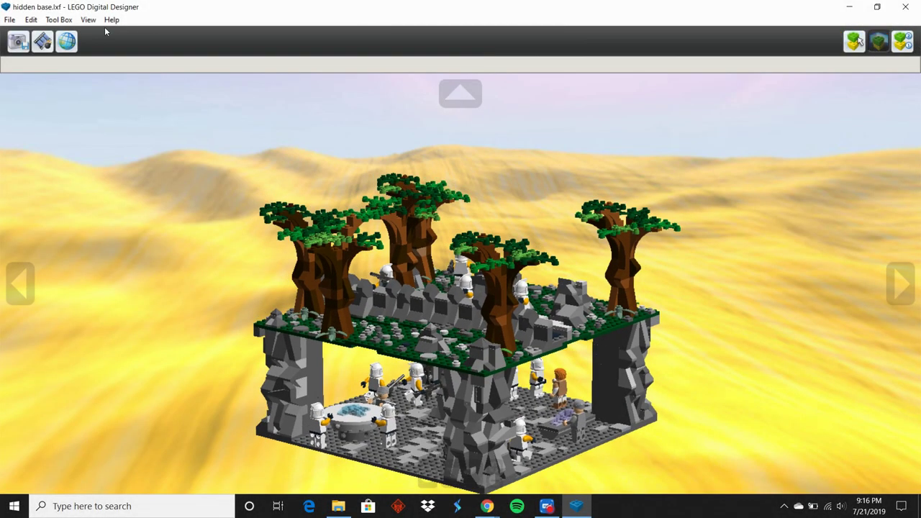
{"action": "left_click", "coordinate": [67, 41]}
{"action": "right_click_drag", "start_coordinate": [535, 333], "coordinate": [452, 302]}
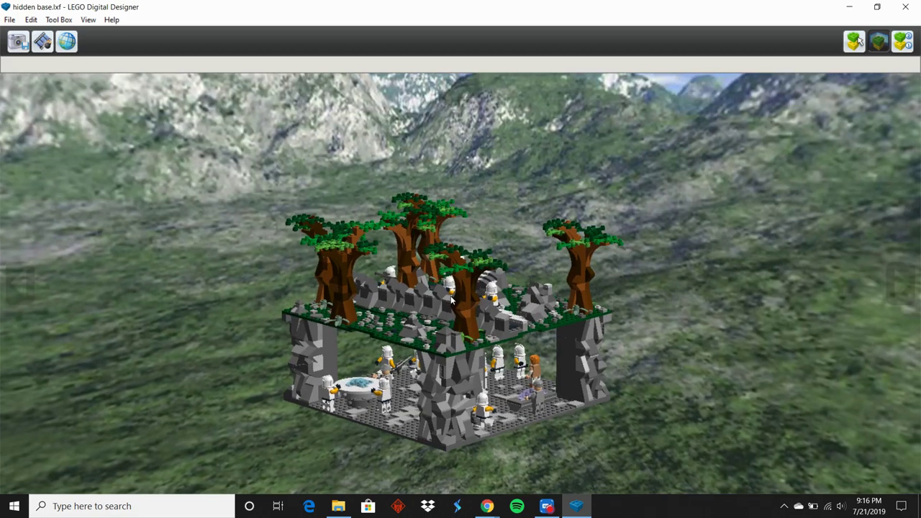
Explode the model into its separate bricks and look over the scattered pieces across the landscape.
{"action": "left_click", "coordinate": [42, 43]}
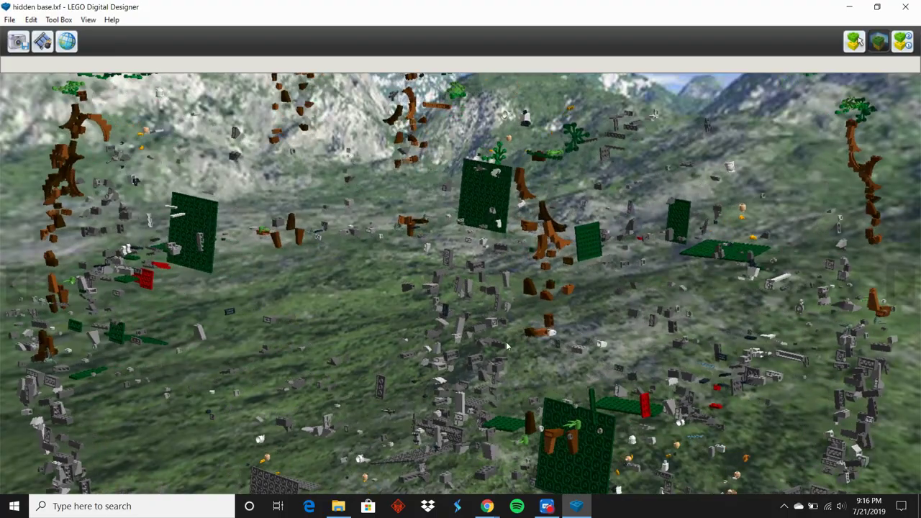
{"action": "right_click_drag", "start_coordinate": [485, 304], "coordinate": [393, 319]}
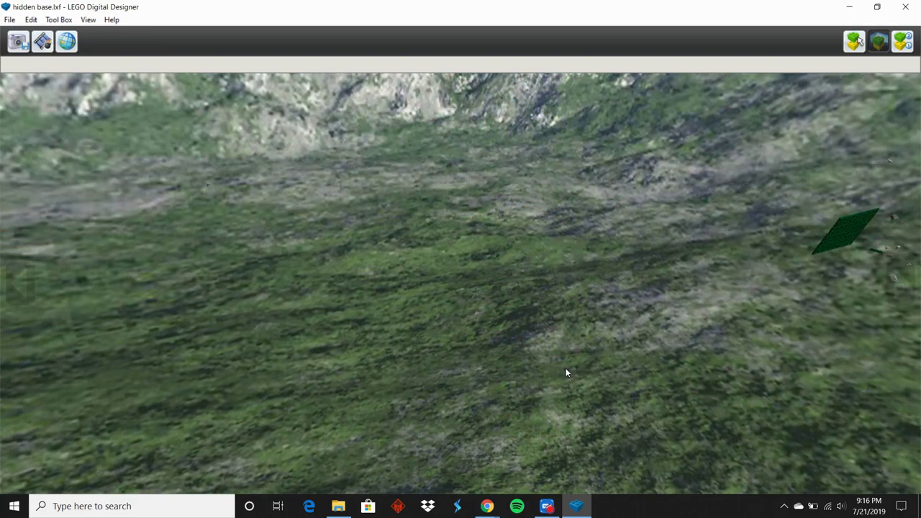
{"action": "right_click_drag", "start_coordinate": [569, 369], "coordinate": [580, 353]}
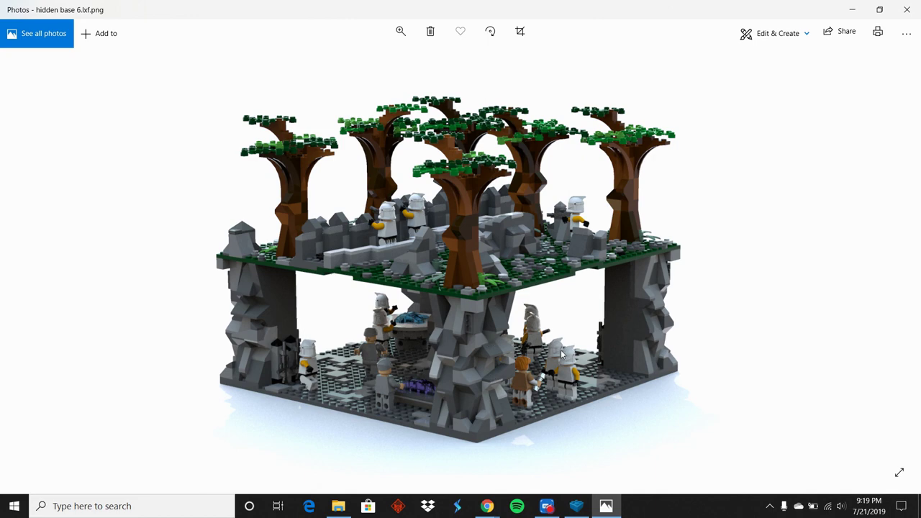
Switch to Photos and examine the render hidden base 6.lxf.png up close, ending with the whole image in view.
{"action": "left_click", "coordinate": [401, 31]}
{"action": "left_click", "coordinate": [367, 62]}
{"action": "left_click_drag", "start_coordinate": [462, 326], "coordinate": [438, 227]}
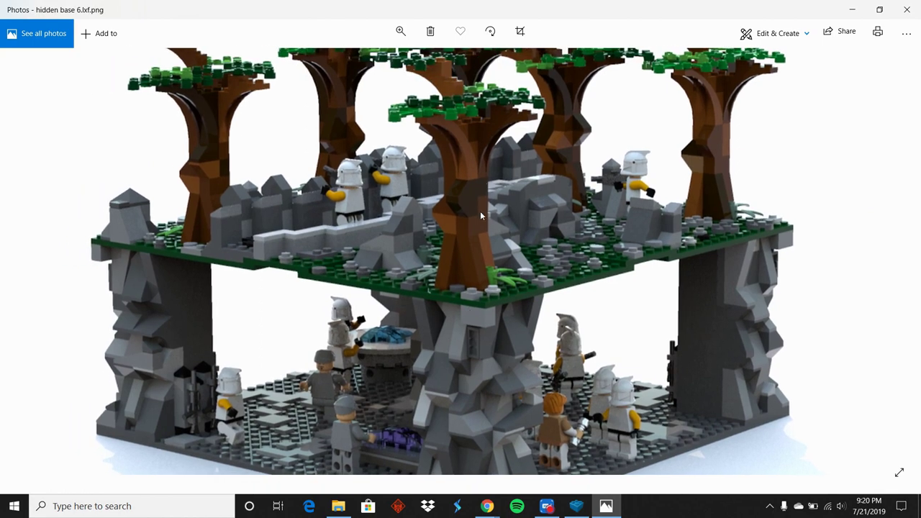
{"action": "left_click", "coordinate": [401, 31]}
{"action": "left_click_drag", "start_coordinate": [364, 62], "coordinate": [349, 62]}
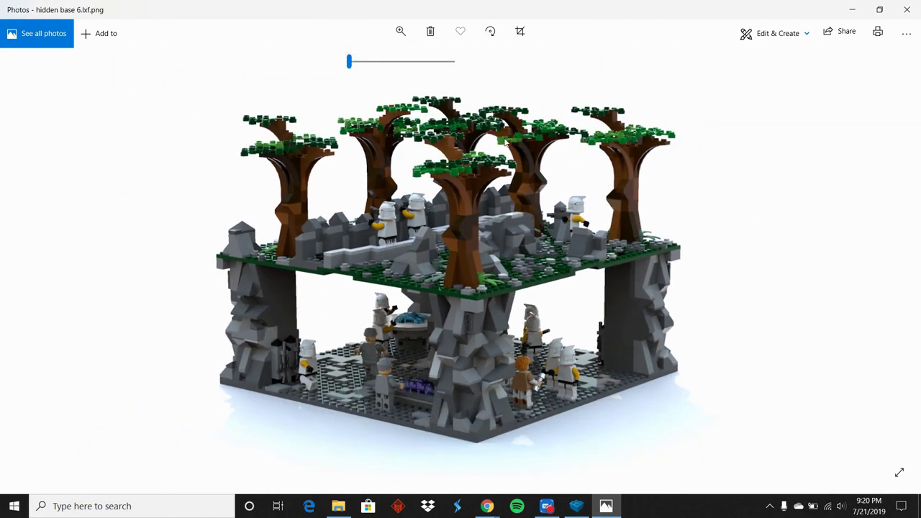
Examine both levels in hidden base render 4.lxf.png at zoom 16, ending with the whole image in view.
{"action": "left_click", "coordinate": [894, 264]}
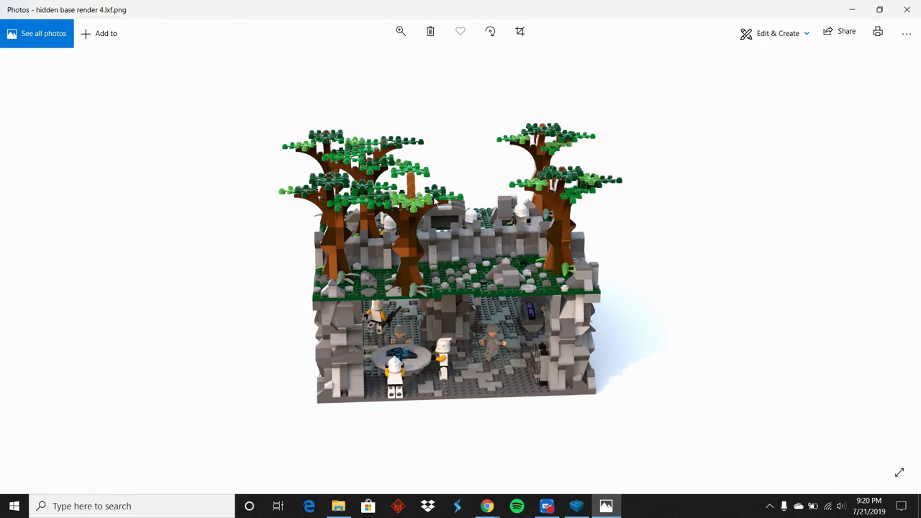
{"action": "left_click", "coordinate": [401, 31]}
{"action": "left_click_drag", "start_coordinate": [353, 62], "coordinate": [364, 62]}
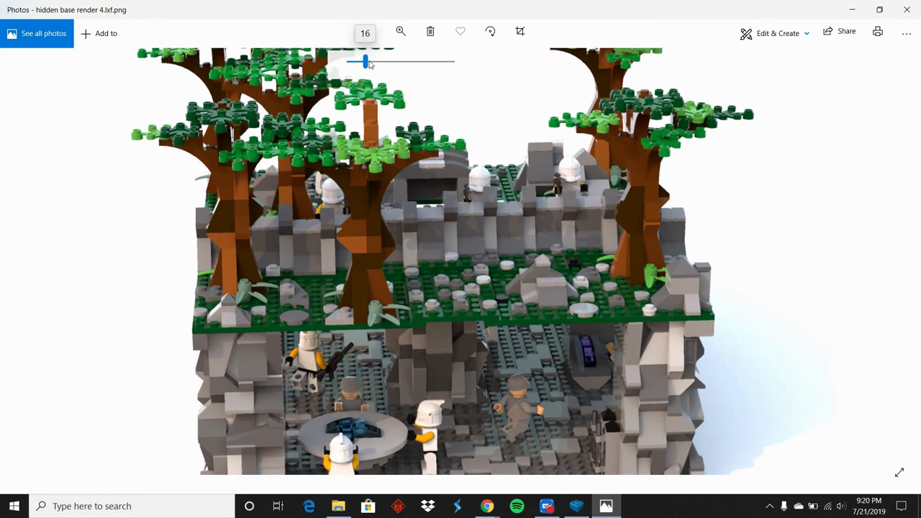
{"action": "left_click_drag", "start_coordinate": [528, 252], "coordinate": [406, 196]}
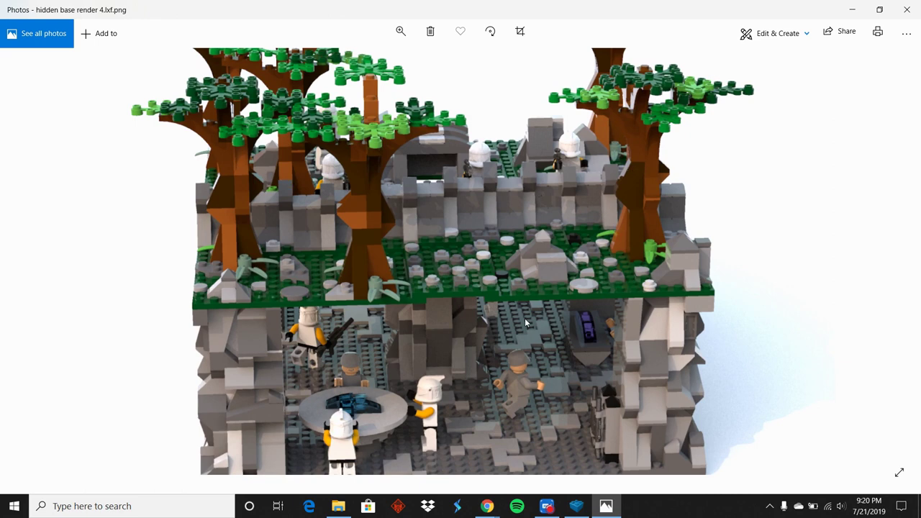
{"action": "left_click_drag", "start_coordinate": [360, 425], "coordinate": [367, 345]}
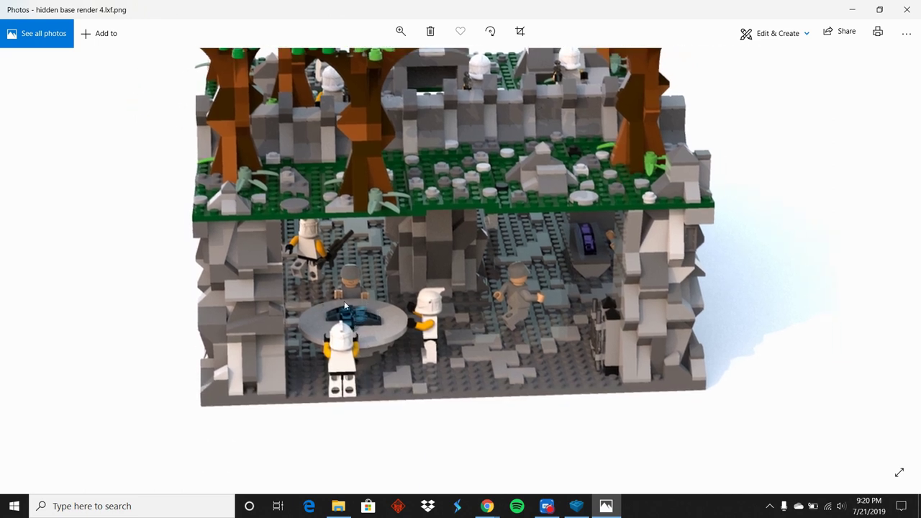
{"action": "scroll", "coordinate": [557, 213], "scroll_direction": "down", "scroll_amount": 3}
{"action": "left_click", "coordinate": [401, 31]}
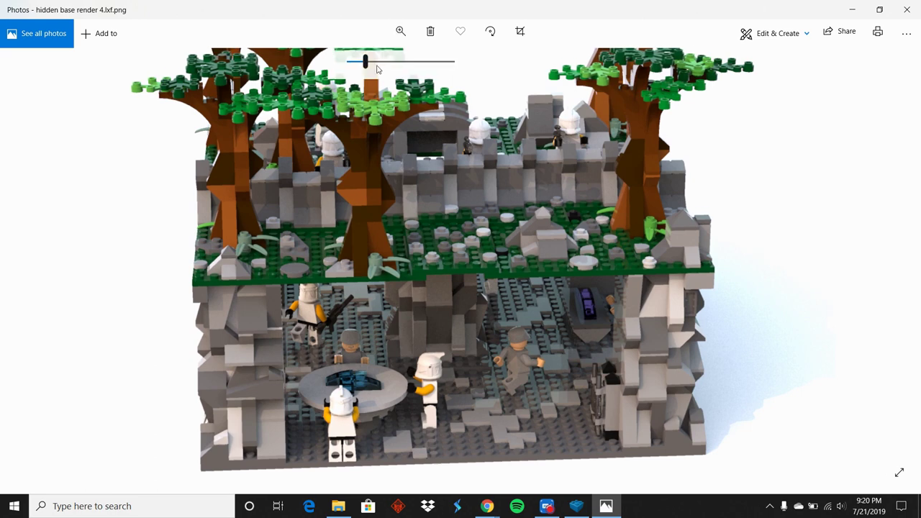
{"action": "left_click_drag", "start_coordinate": [370, 63], "coordinate": [349, 63]}
View hidden base render 5, render 6 and render 7 one after another.
{"action": "left_click", "coordinate": [896, 269]}
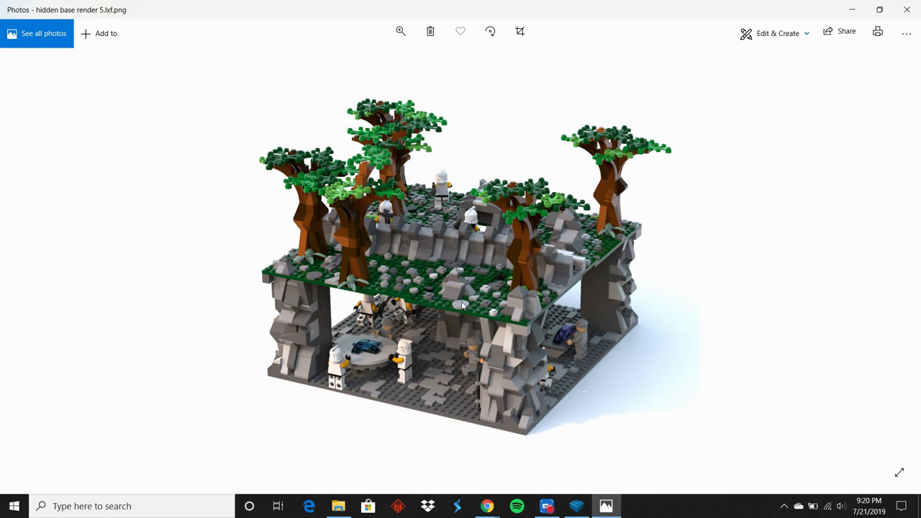
{"action": "left_click", "coordinate": [893, 262]}
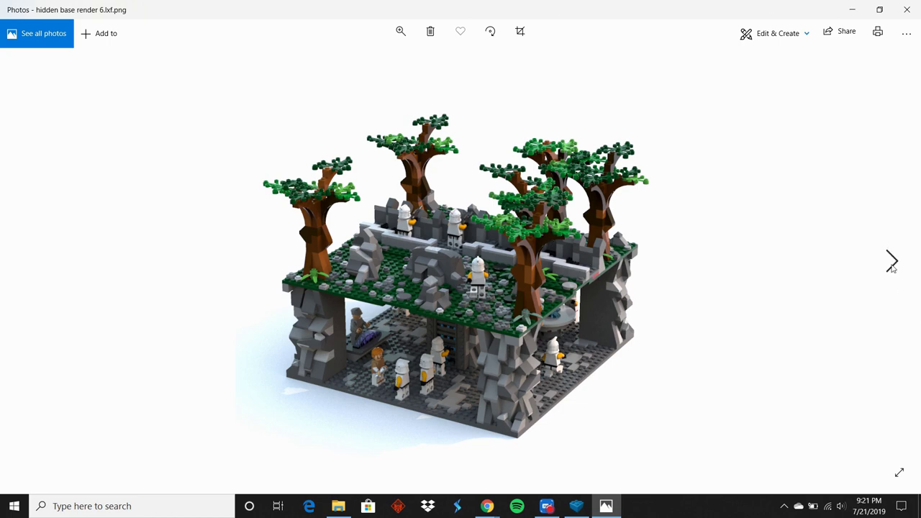
{"action": "left_click", "coordinate": [892, 263]}
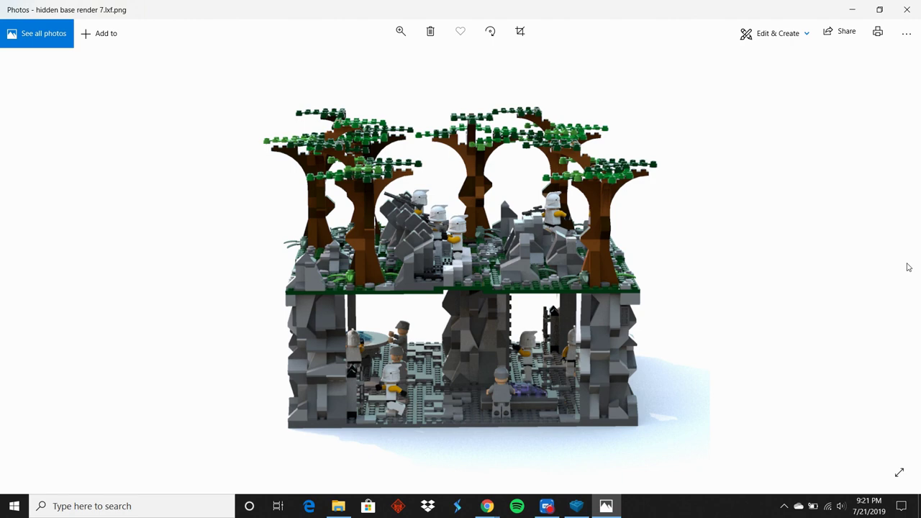
Return to hidden base 6.lxf.png and review the renders in order through hidden base render 7.lxf.png.
{"action": "key", "text": "Left"}
{"action": "key", "text": "Left"}
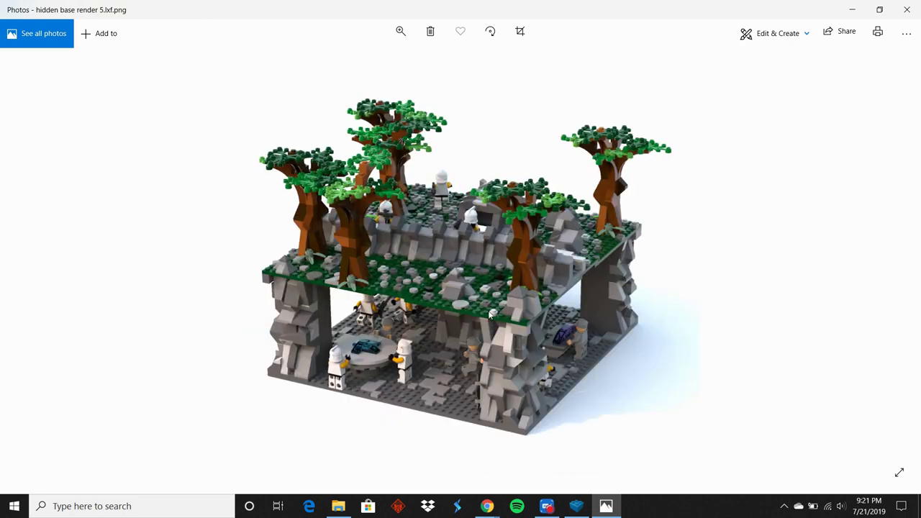
{"action": "key", "text": "Left"}
{"action": "key", "text": "Left"}
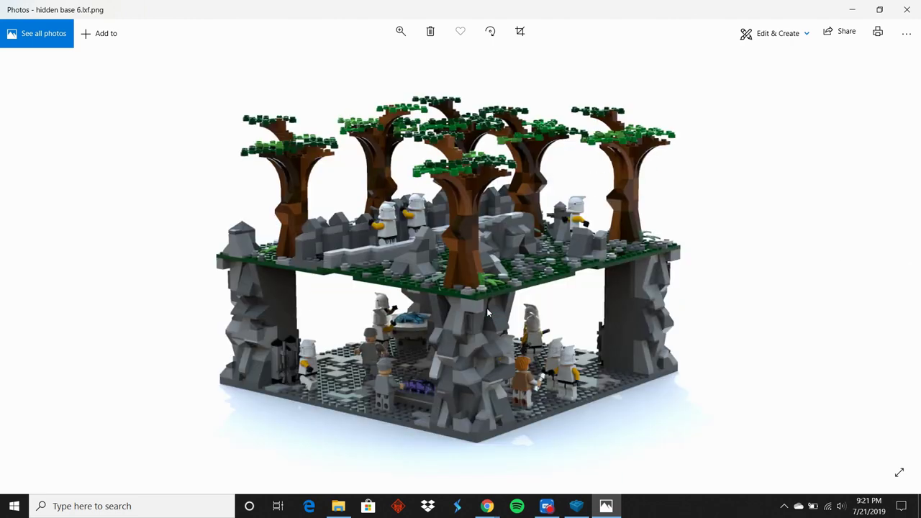
{"action": "key", "text": "Right"}
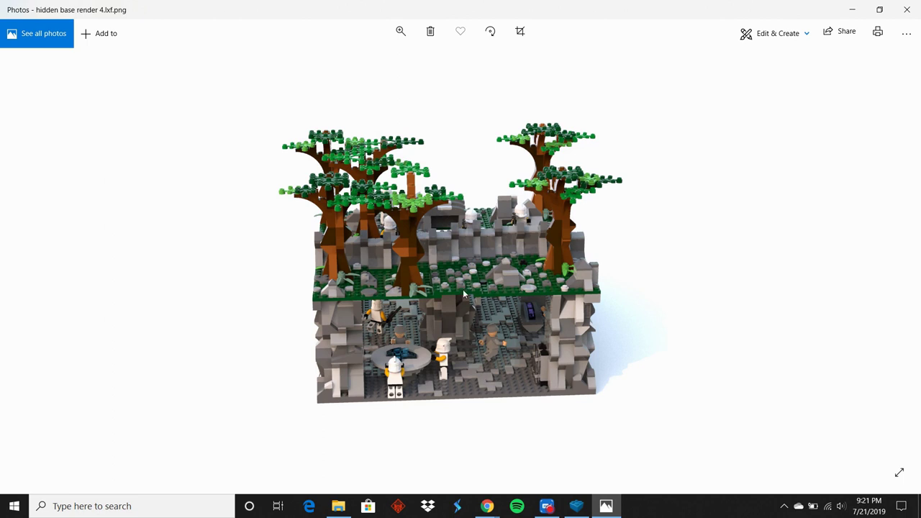
{"action": "key", "text": "Right"}
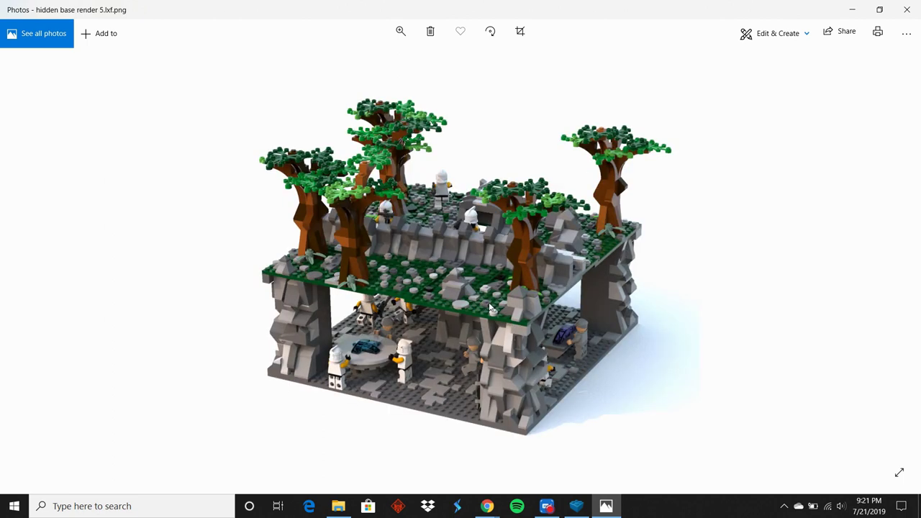
{"action": "key", "text": "Right"}
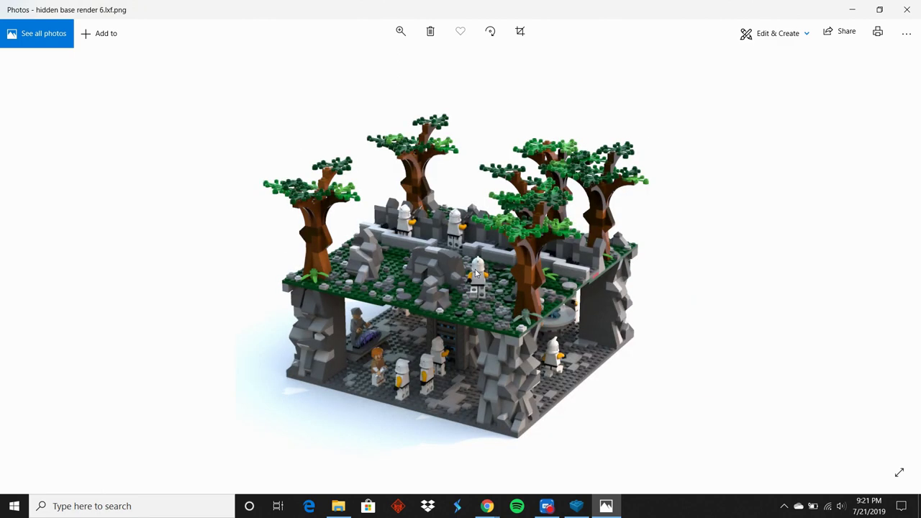
{"action": "key", "text": "Right"}
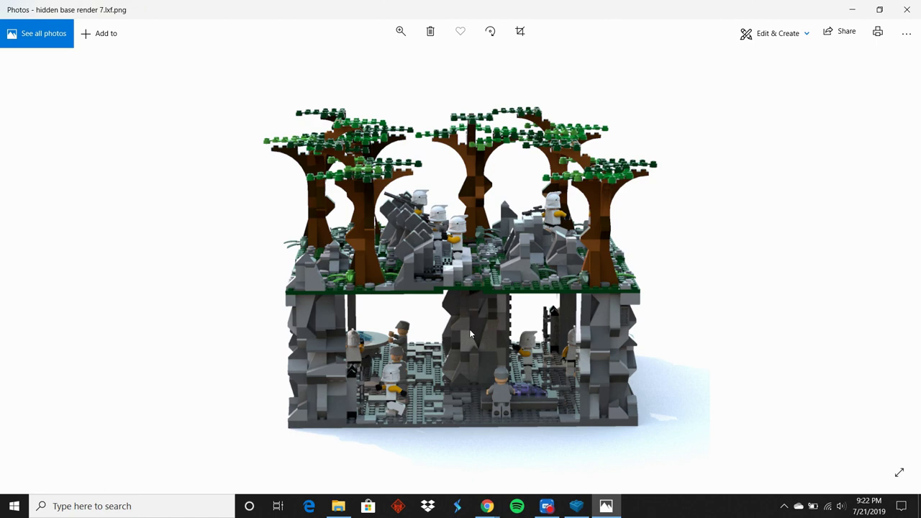
Compare hidden base renders 5, 6 and 7 again, ending at hidden base render 4.lxf.png.
{"action": "key", "text": "Left"}
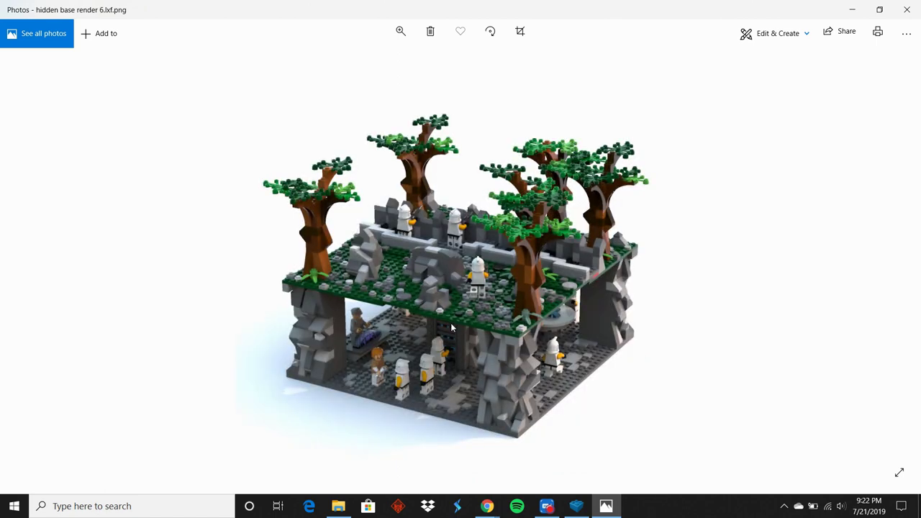
{"action": "key", "text": "Left"}
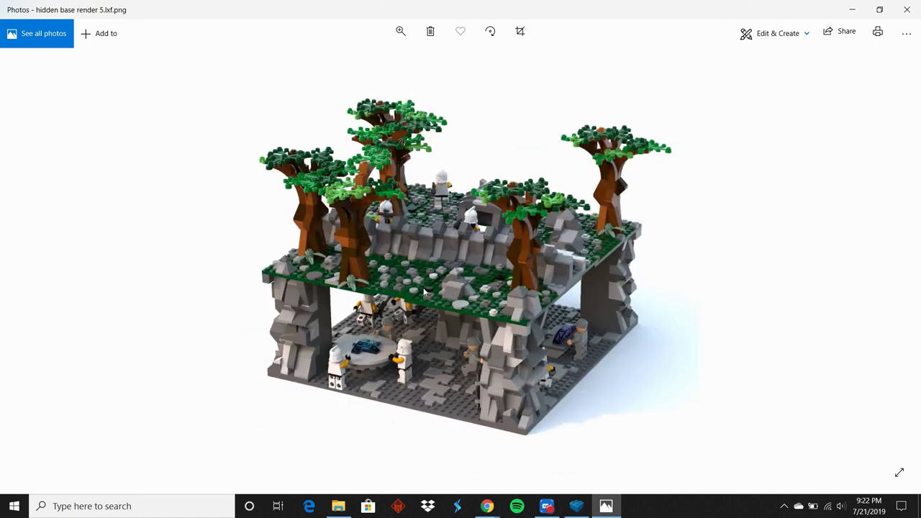
{"action": "key", "text": "Right"}
{"action": "key", "text": "Right"}
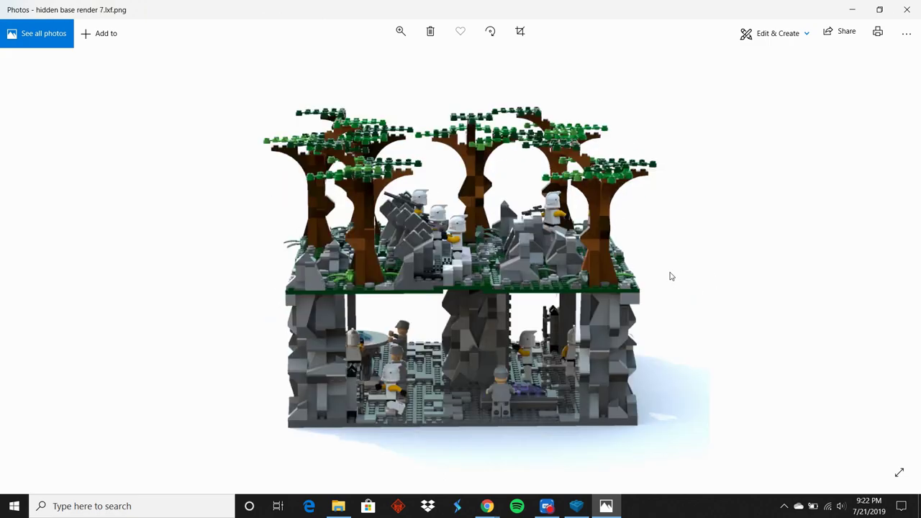
{"action": "key", "text": "Left"}
{"action": "key", "text": "Left"}
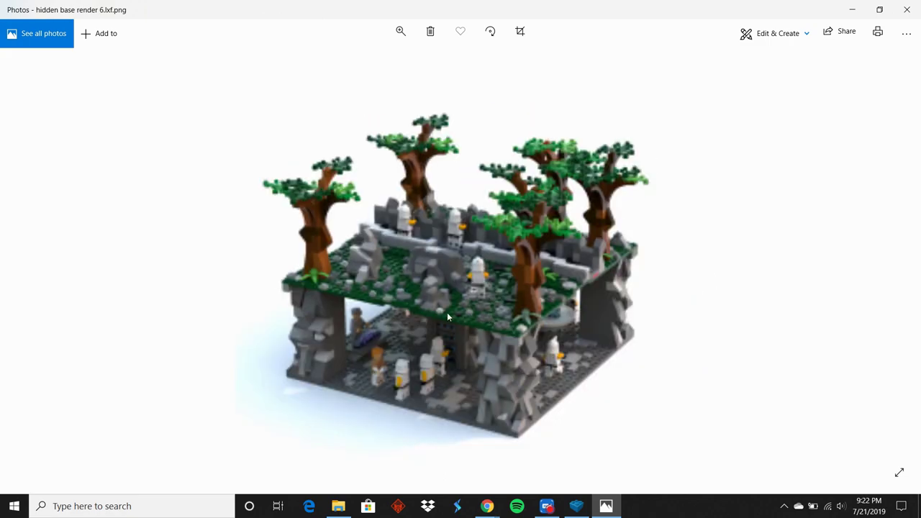
{"action": "key", "text": "Left"}
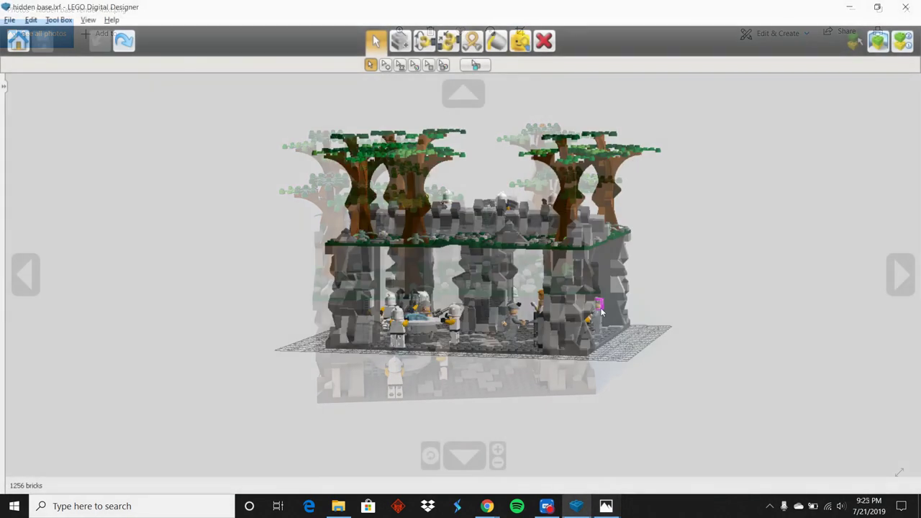
Switch to LEGO Digital Designer and examine the whole hidden base from all sides and from above.
{"action": "right_click_drag", "start_coordinate": [432, 324], "coordinate": [412, 245]}
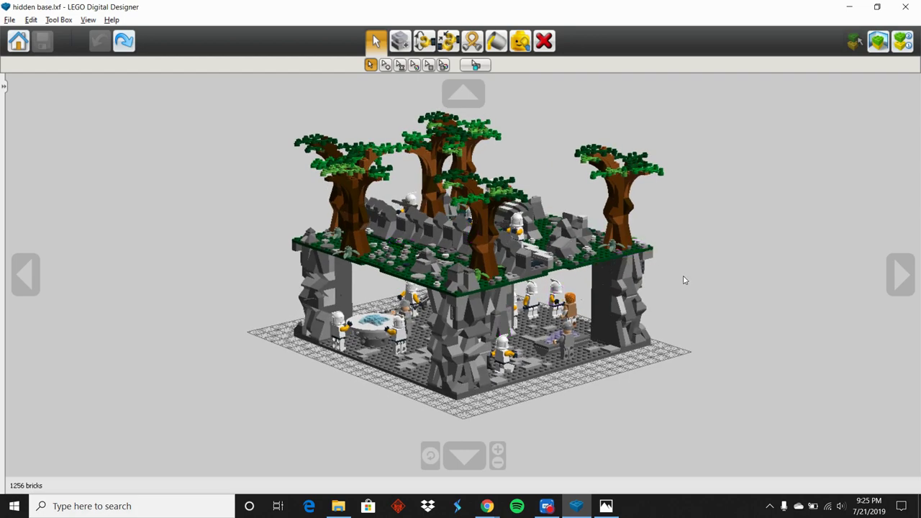
{"action": "right_click_drag", "start_coordinate": [685, 280], "coordinate": [713, 306]}
{"action": "right_click_drag", "start_coordinate": [615, 306], "coordinate": [541, 288]}
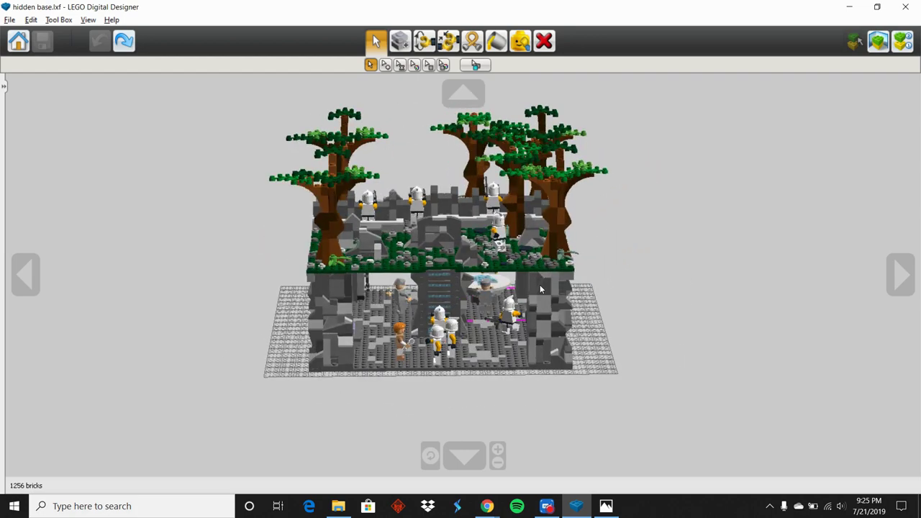
{"action": "right_click_drag", "start_coordinate": [700, 290], "coordinate": [555, 309]}
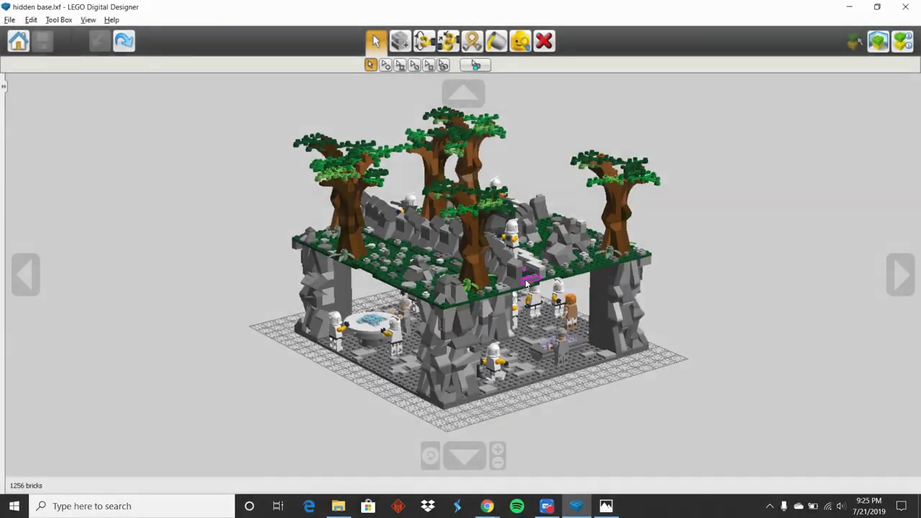
{"action": "right_click_drag", "start_coordinate": [526, 284], "coordinate": [508, 244]}
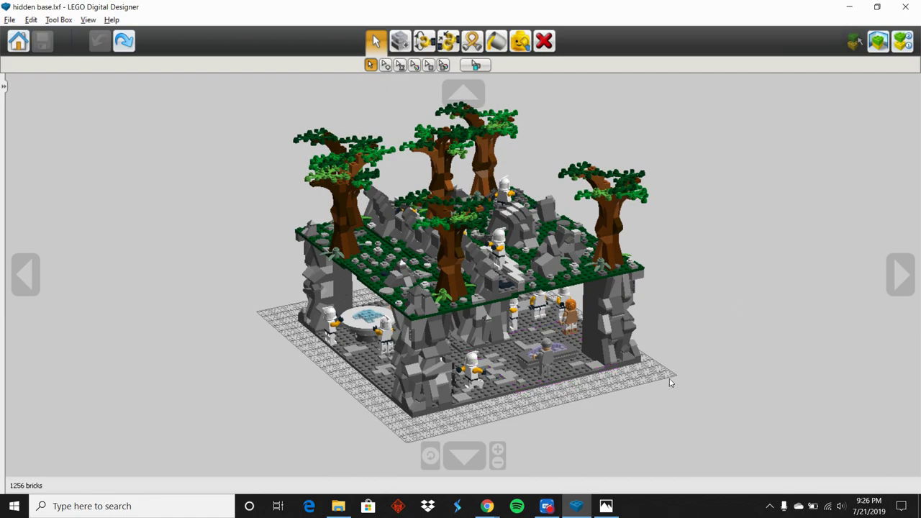
{"action": "right_click_drag", "start_coordinate": [494, 355], "coordinate": [508, 262]}
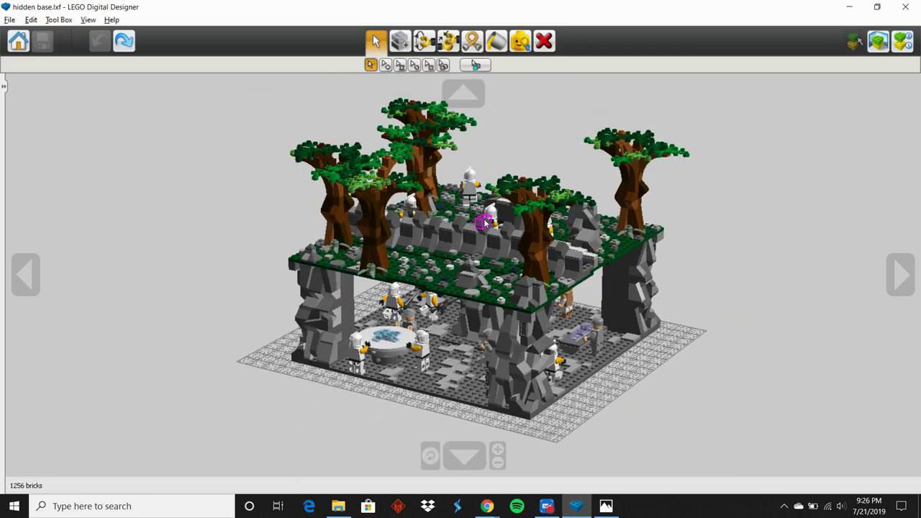
{"action": "scroll", "coordinate": [485, 223], "scroll_direction": "up", "scroll_amount": 3}
{"action": "right_click_drag", "start_coordinate": [535, 391], "coordinate": [853, 338]}
{"action": "scroll", "coordinate": [670, 339], "scroll_direction": "down", "scroll_amount": 4}
{"action": "right_click_drag", "start_coordinate": [547, 389], "coordinate": [825, 398]}
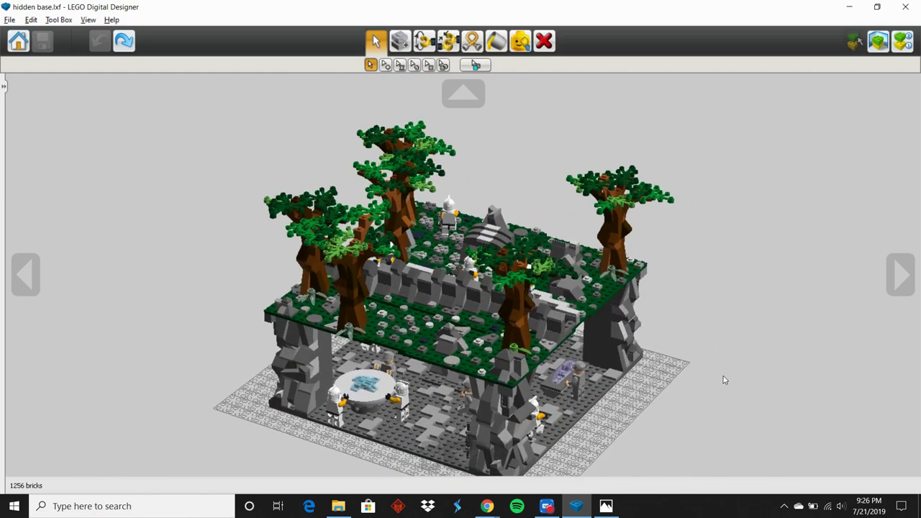